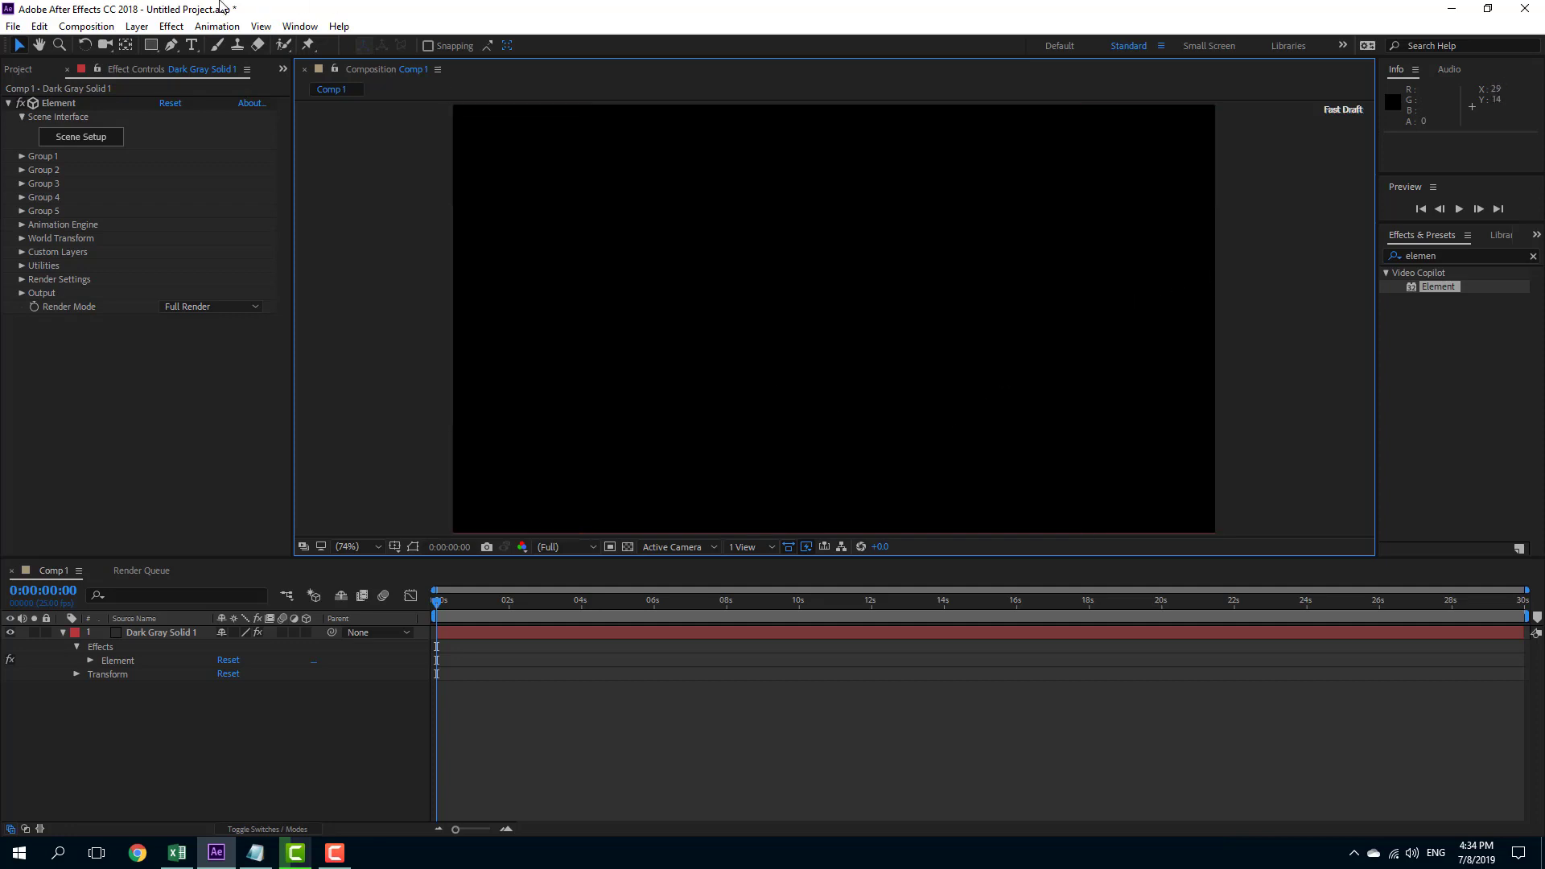
# Pick the Horizontal Type Tool and set the Character font to Myriad Pro Condensed.
pyautogui.click(192, 48)
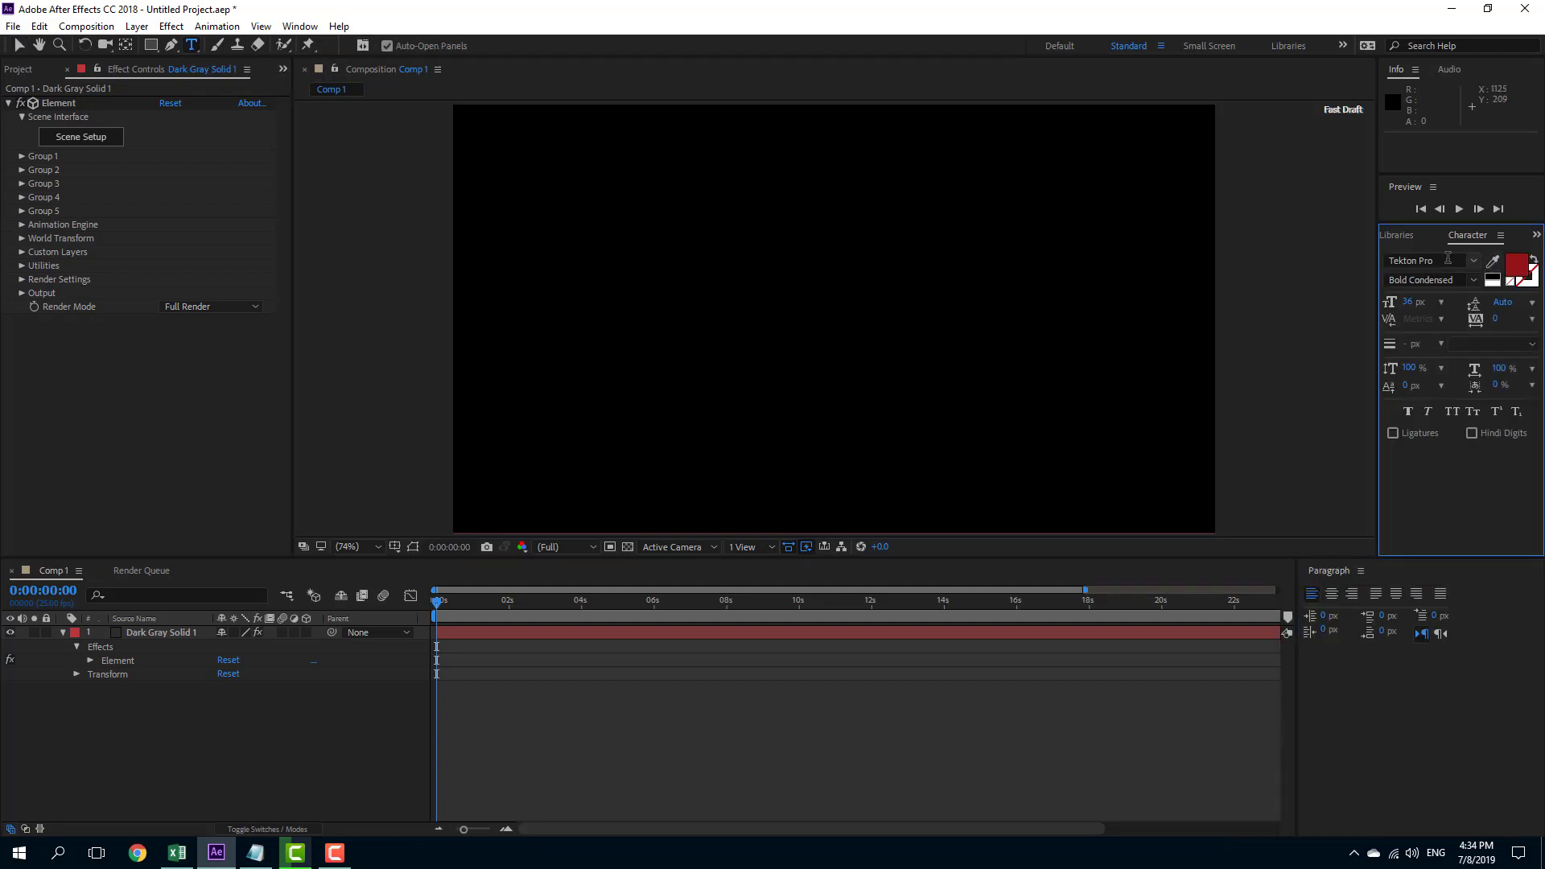
pyautogui.click(1448, 259)
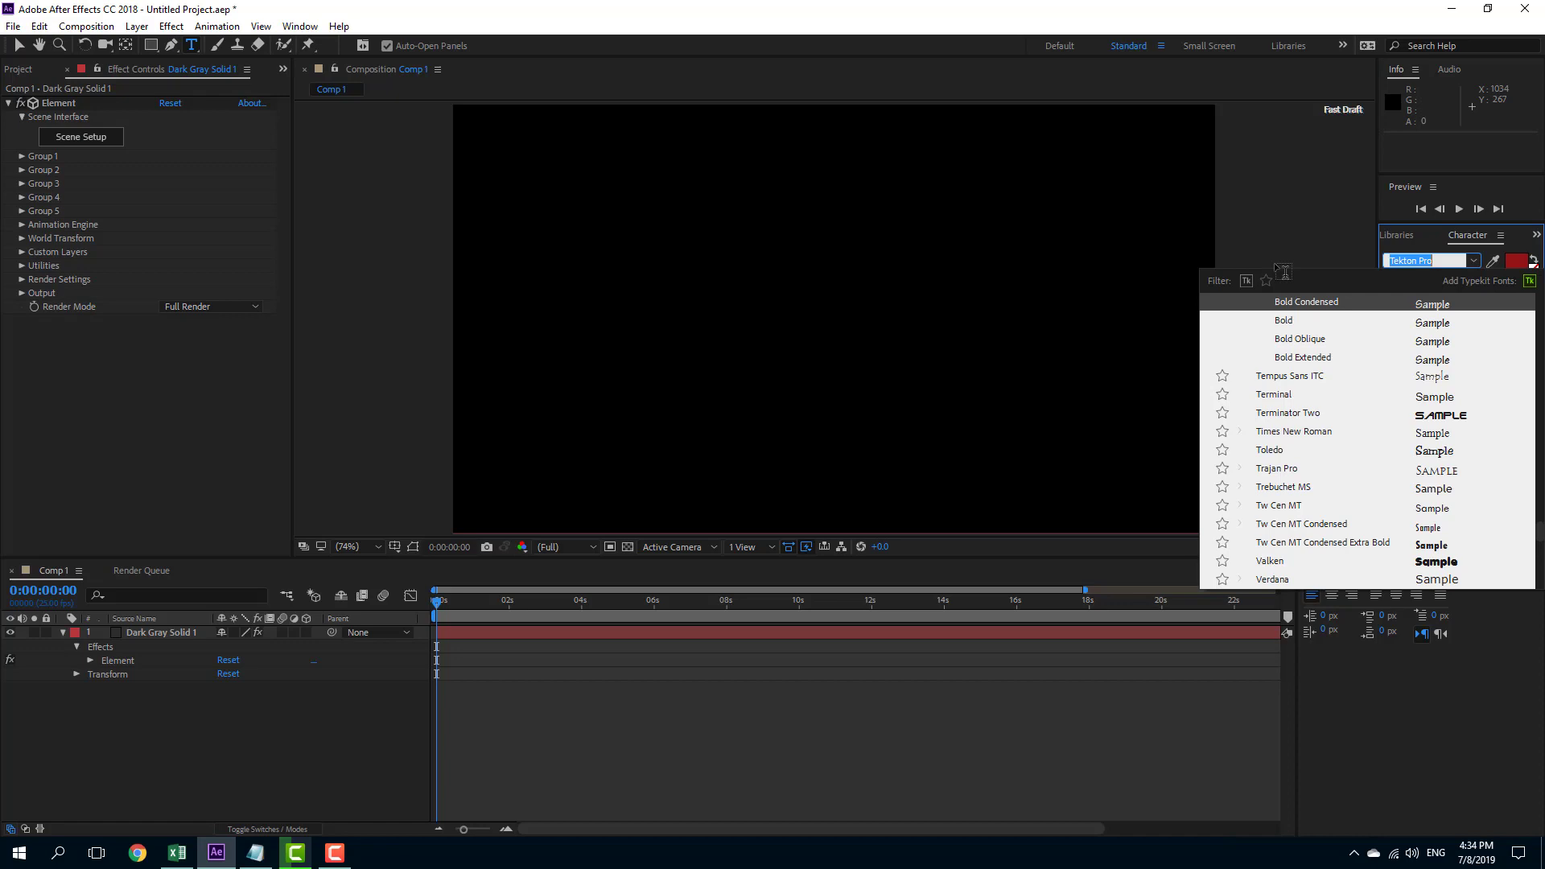
pyautogui.write('Myria')
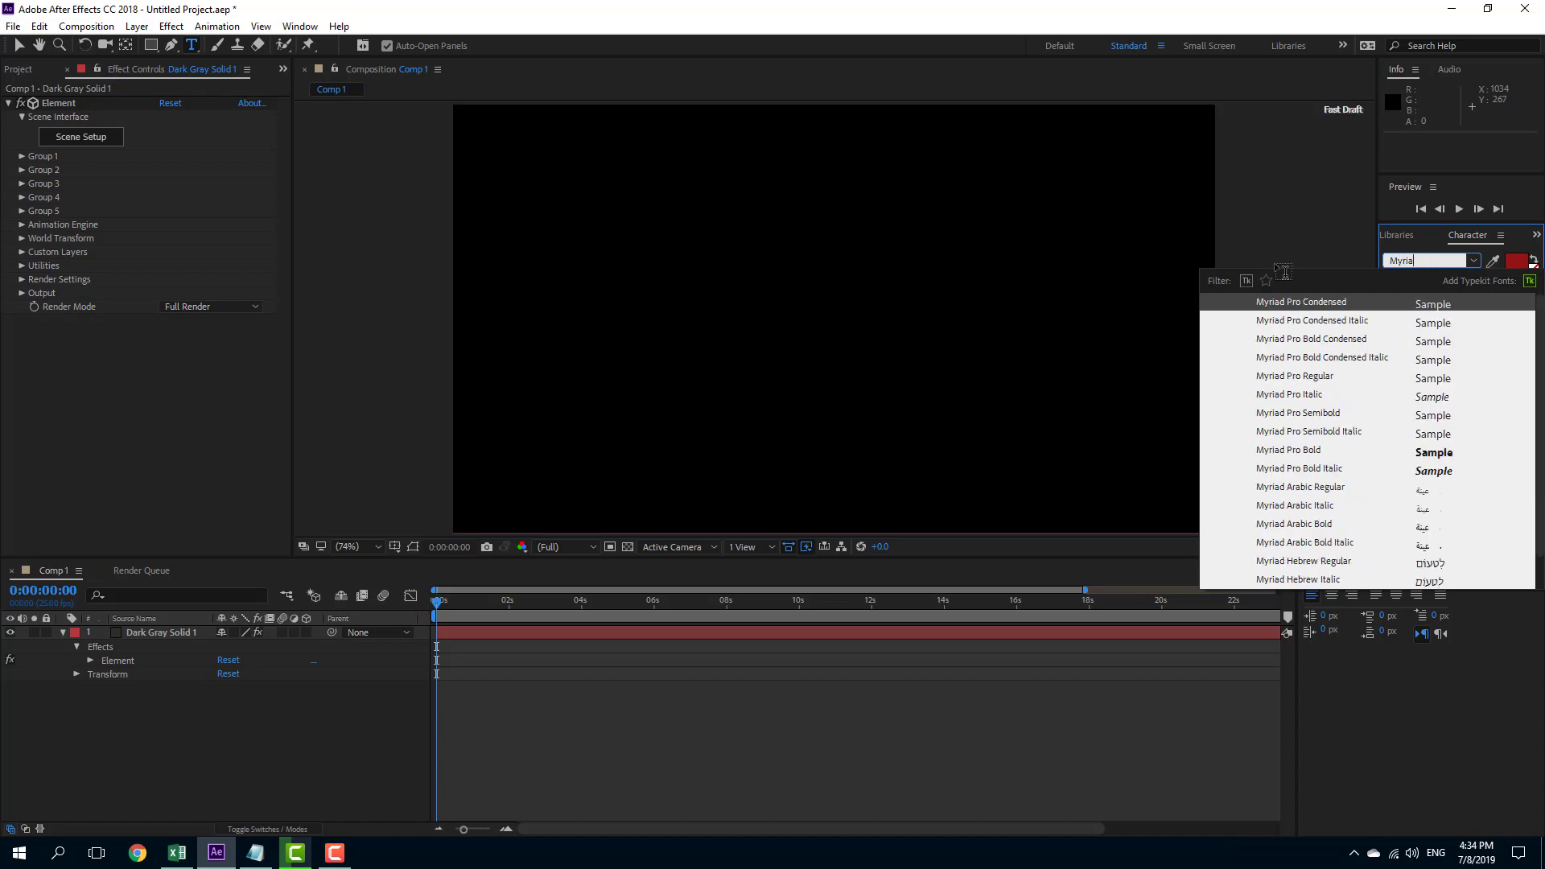
pyautogui.press('Return')
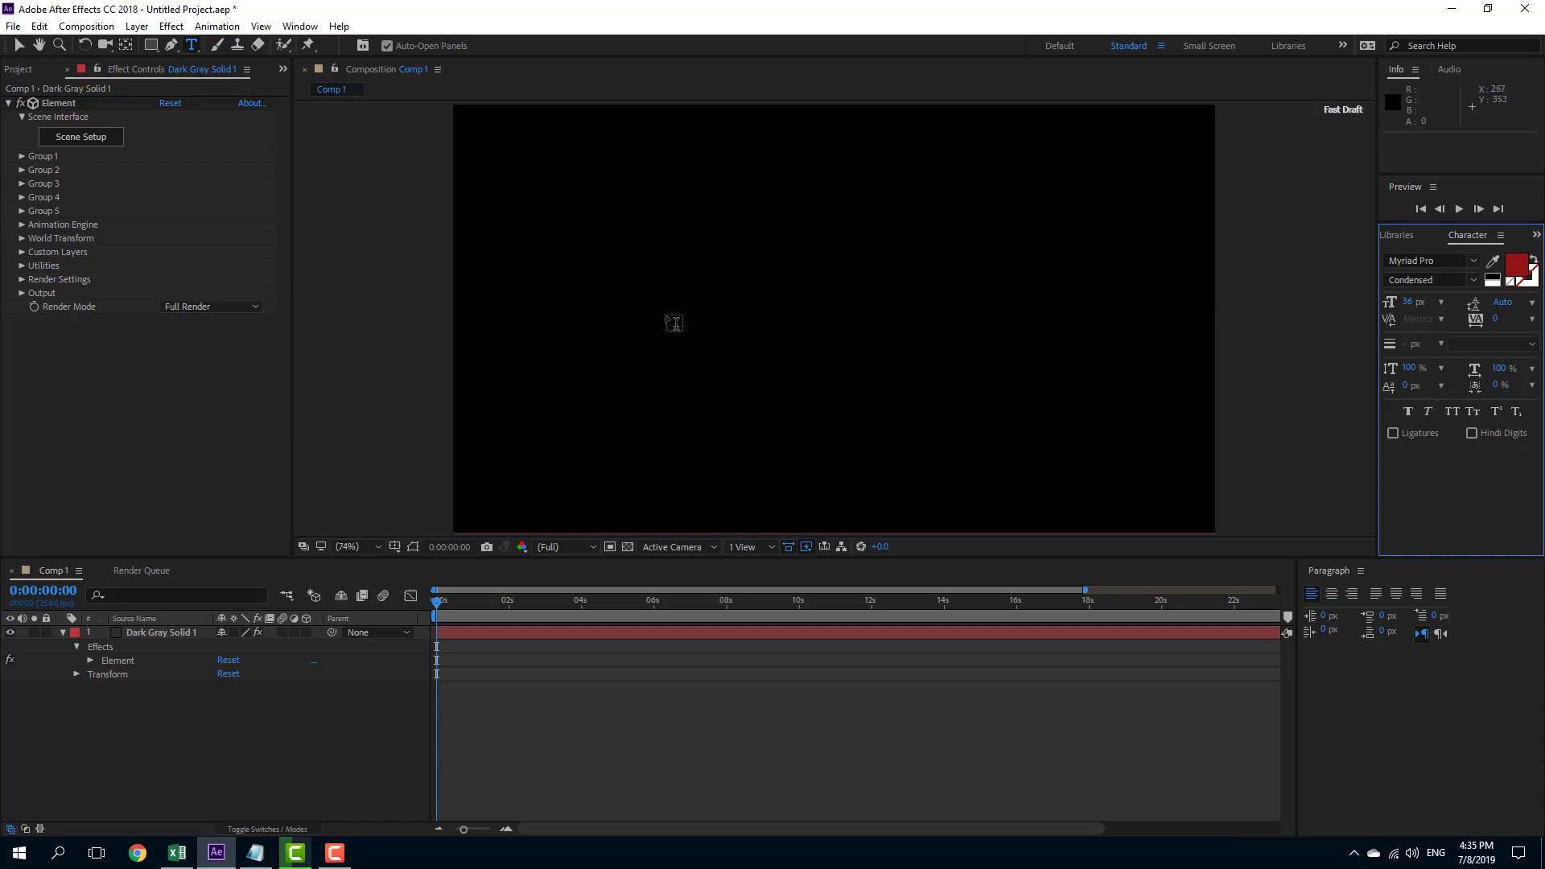
# Type TUTORTUBE in the Comp 1 viewer and change its fill from red to white (FFFFFF).
pyautogui.click(674, 322)
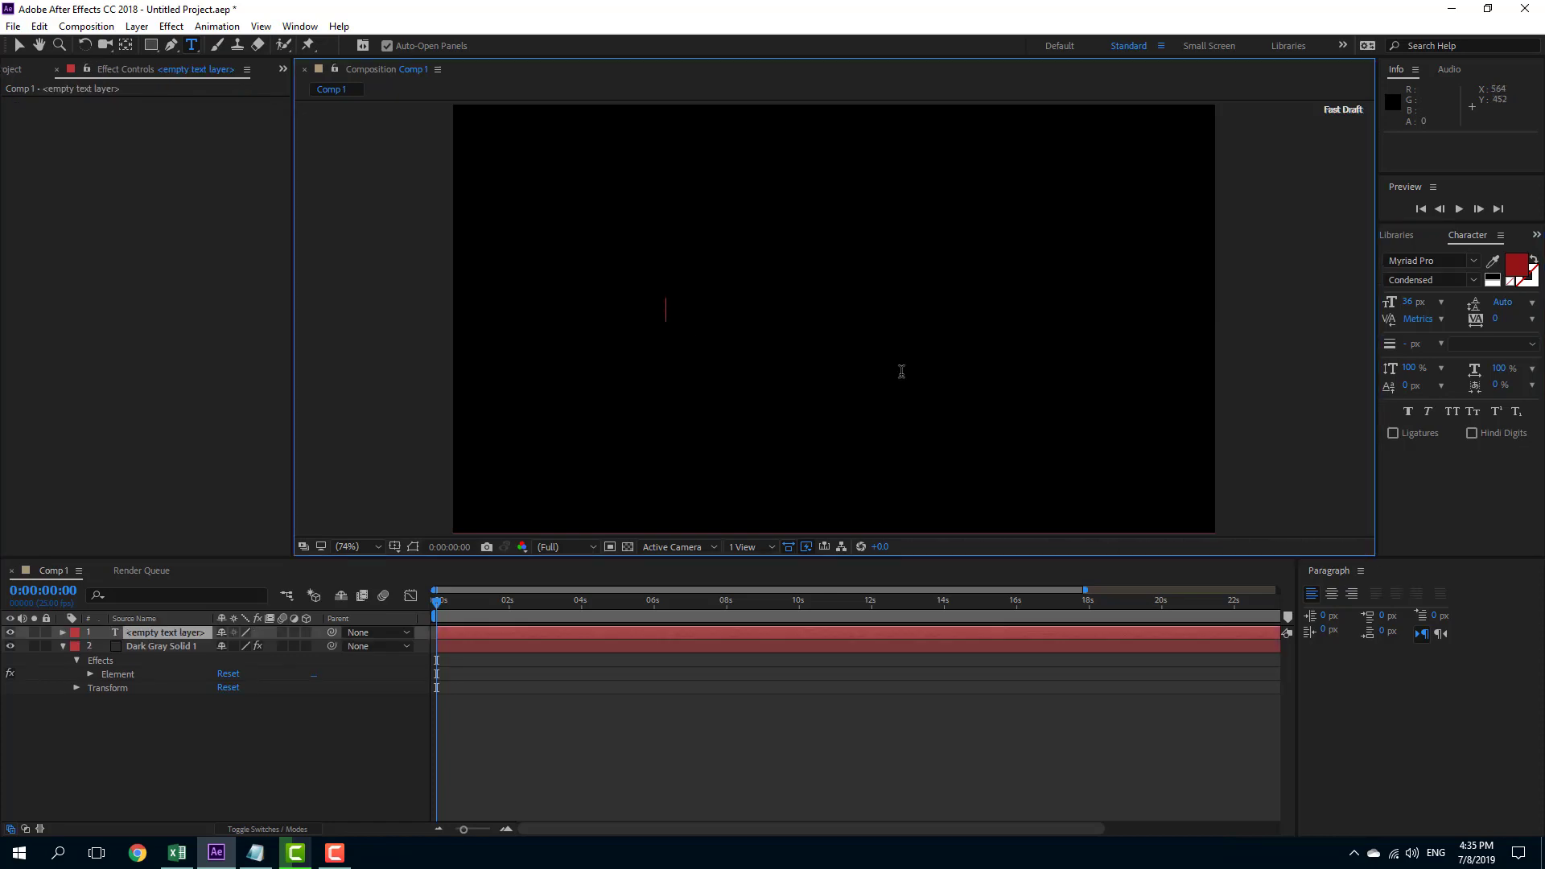
pyautogui.write('TUTORTUBE')
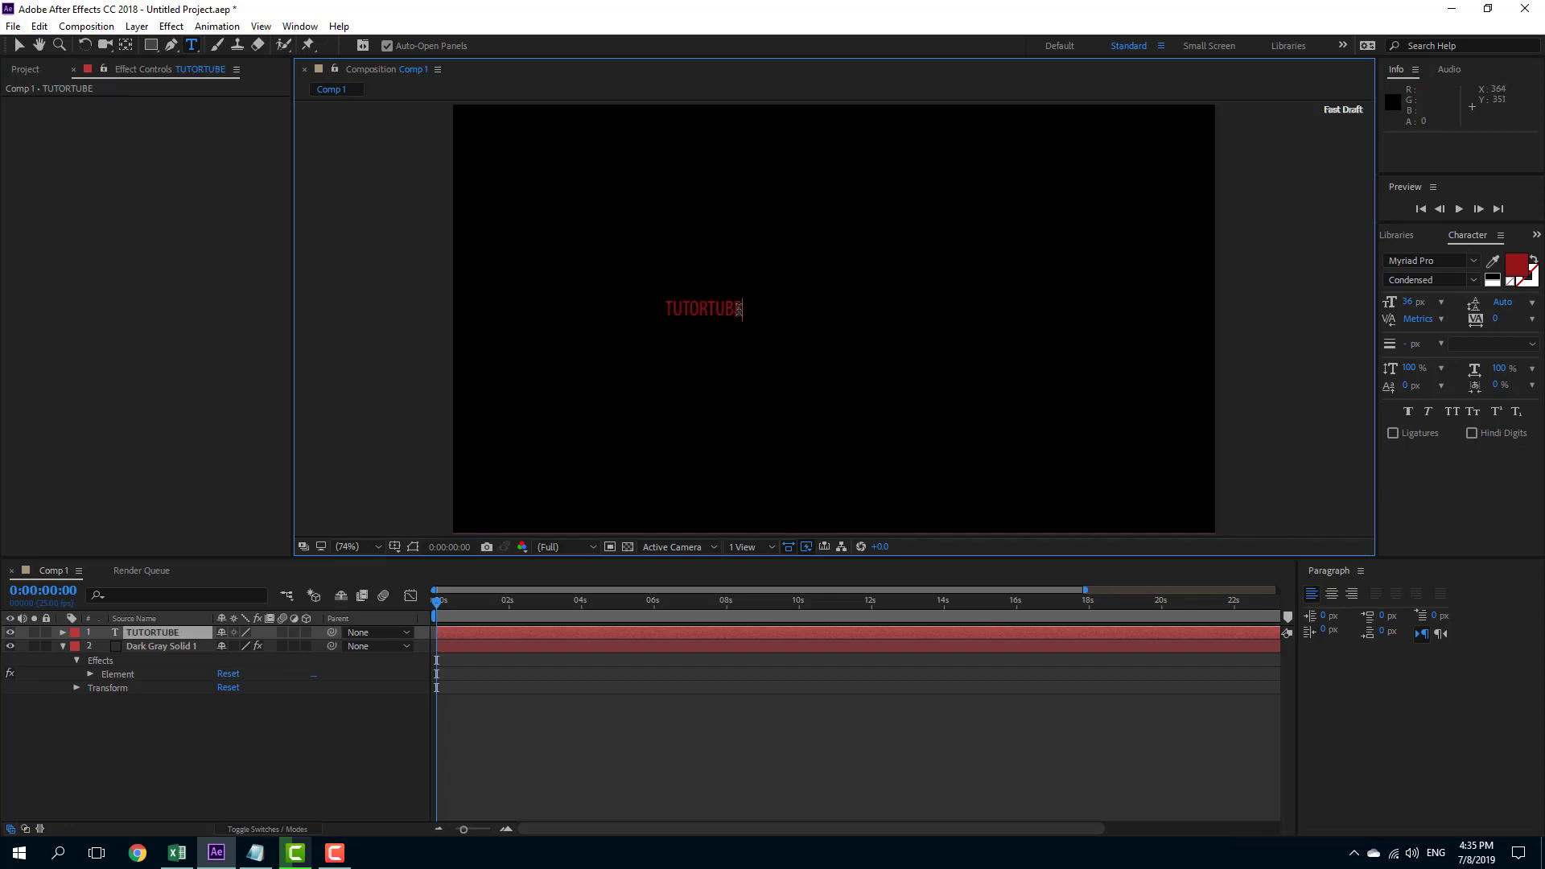
pyautogui.hotkey('ctrl', 'a')
pyautogui.click(1518, 265)
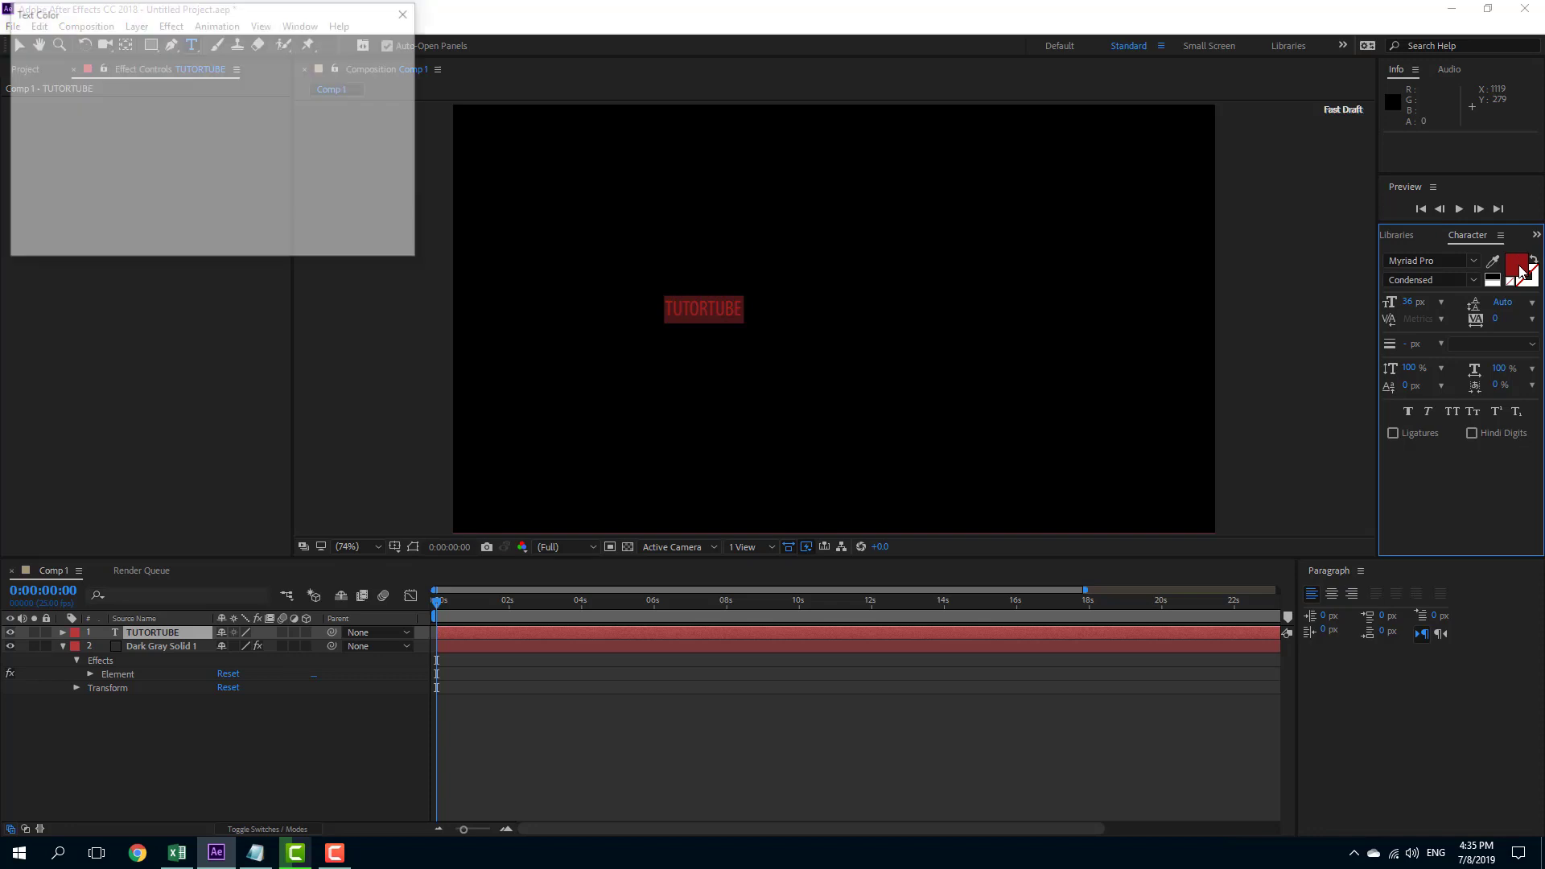
pyautogui.moveTo(96, 99); pyautogui.dragTo(12, 22)
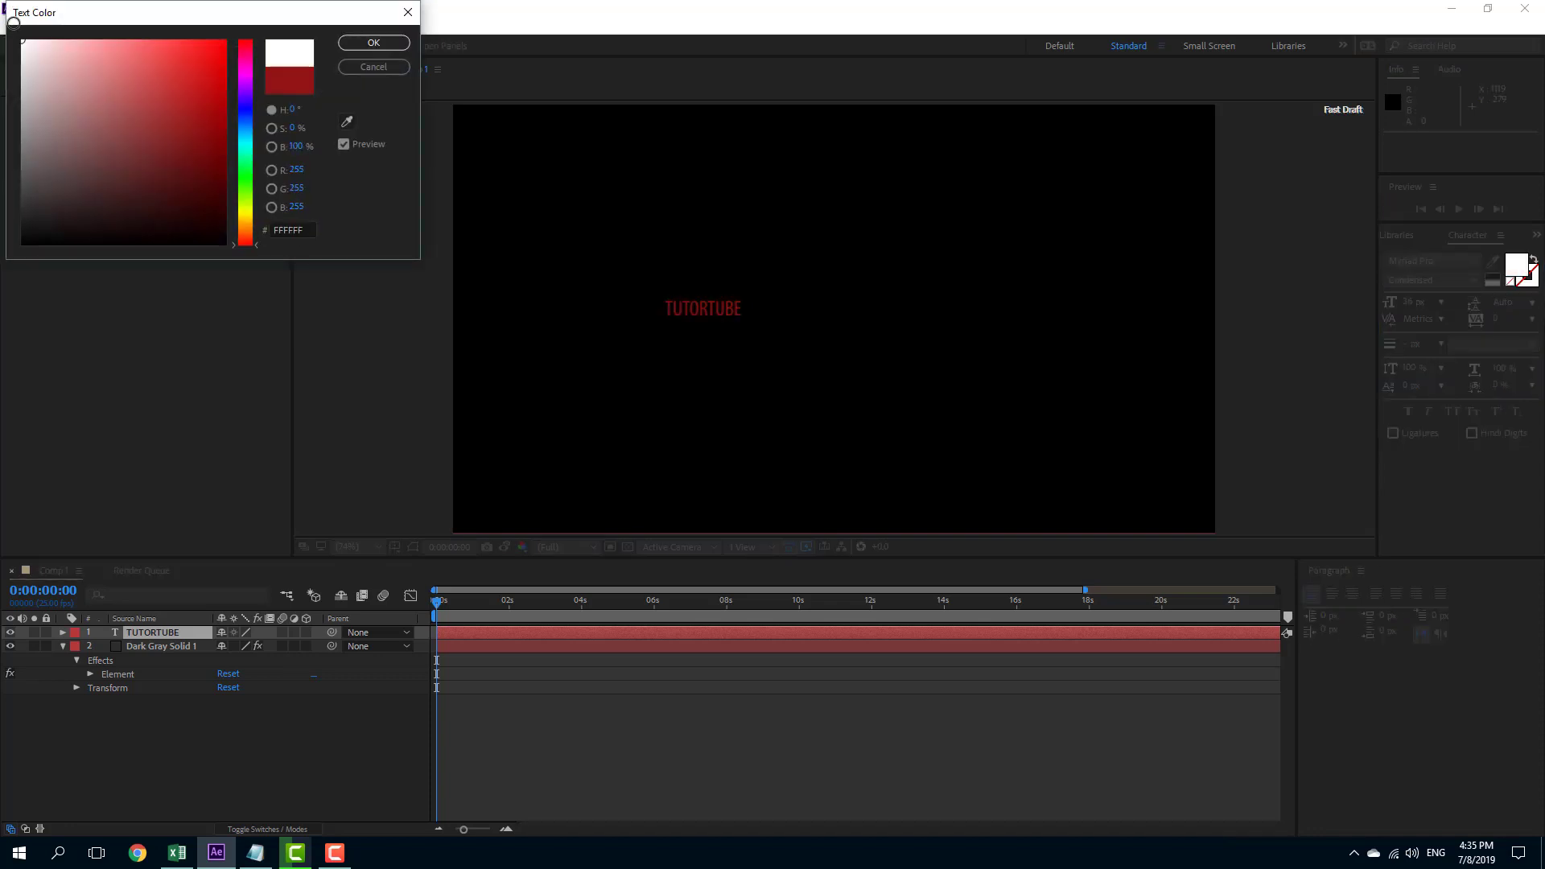
pyautogui.click(372, 43)
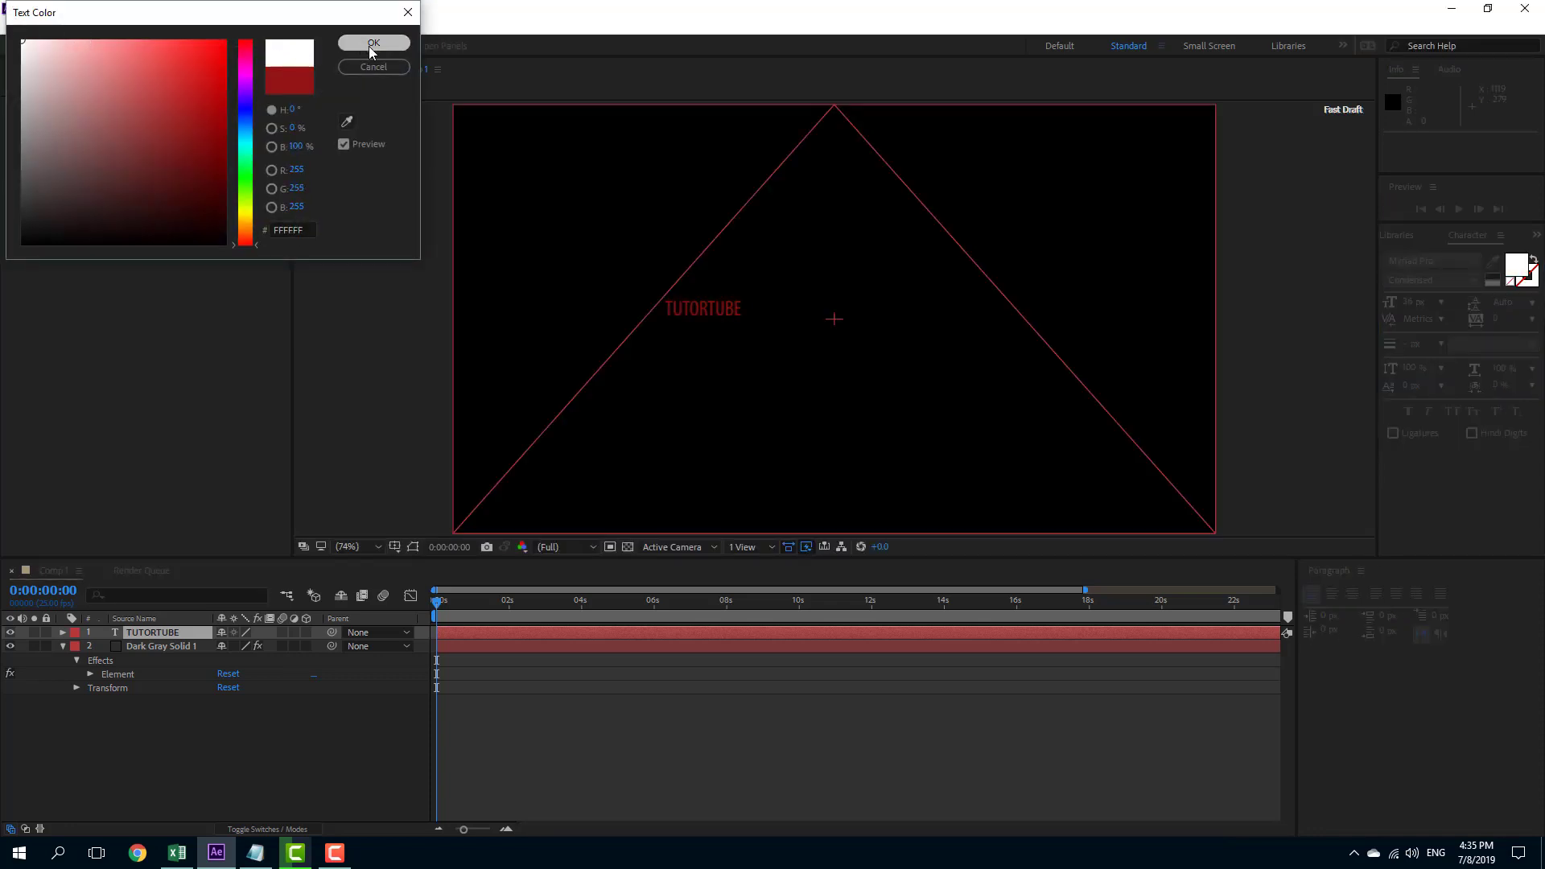
pyautogui.click(739, 310)
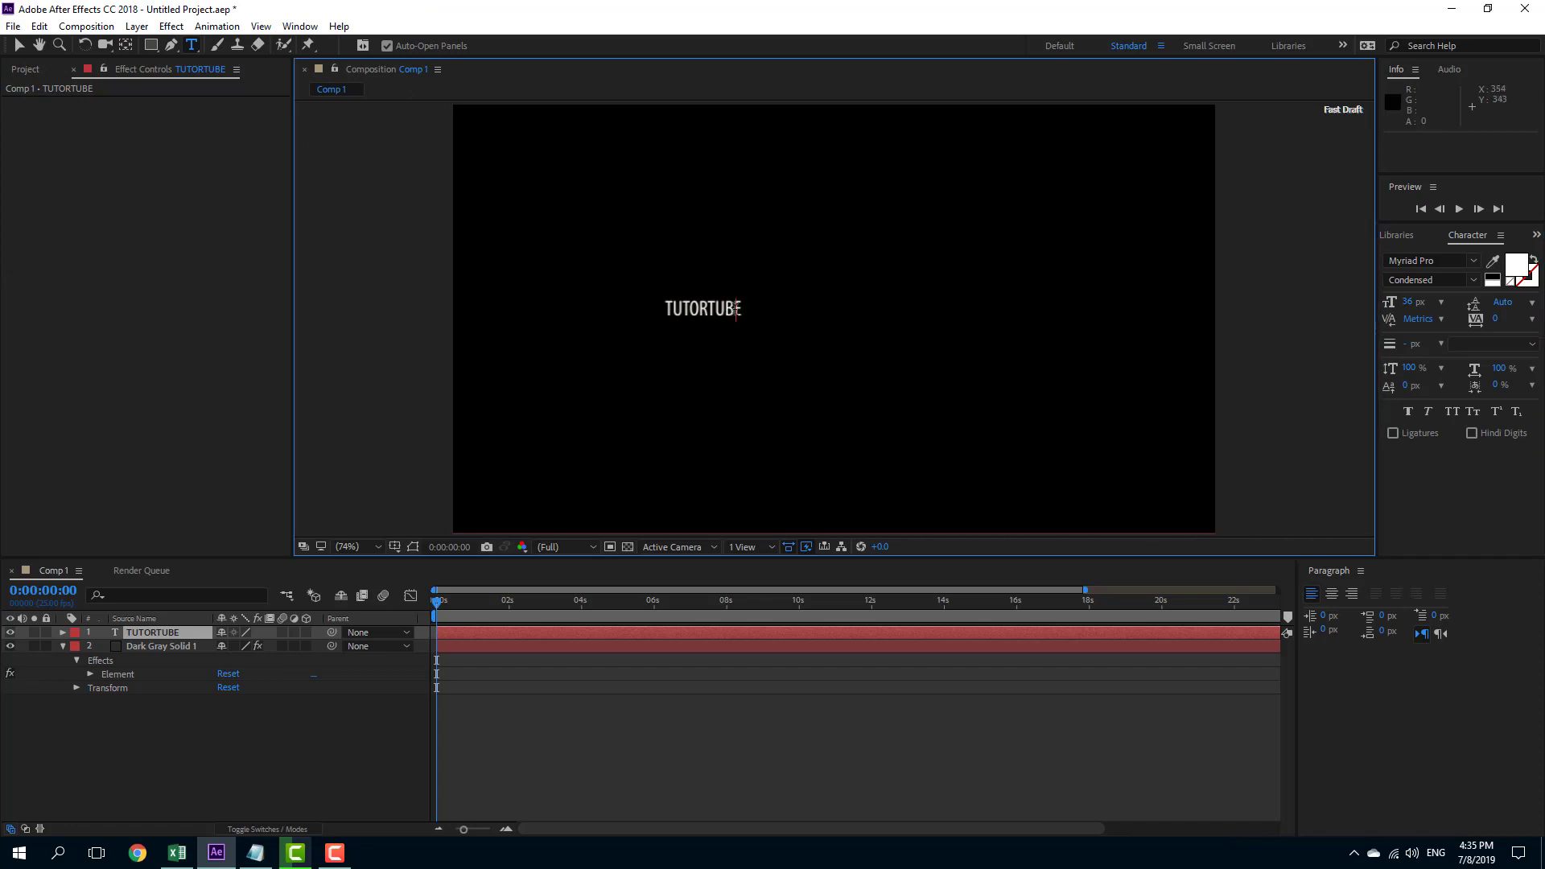
# Scrub the TUTORTUBE font size up to 175 px.
pyautogui.moveTo(667, 307); pyautogui.dragTo(803, 307)
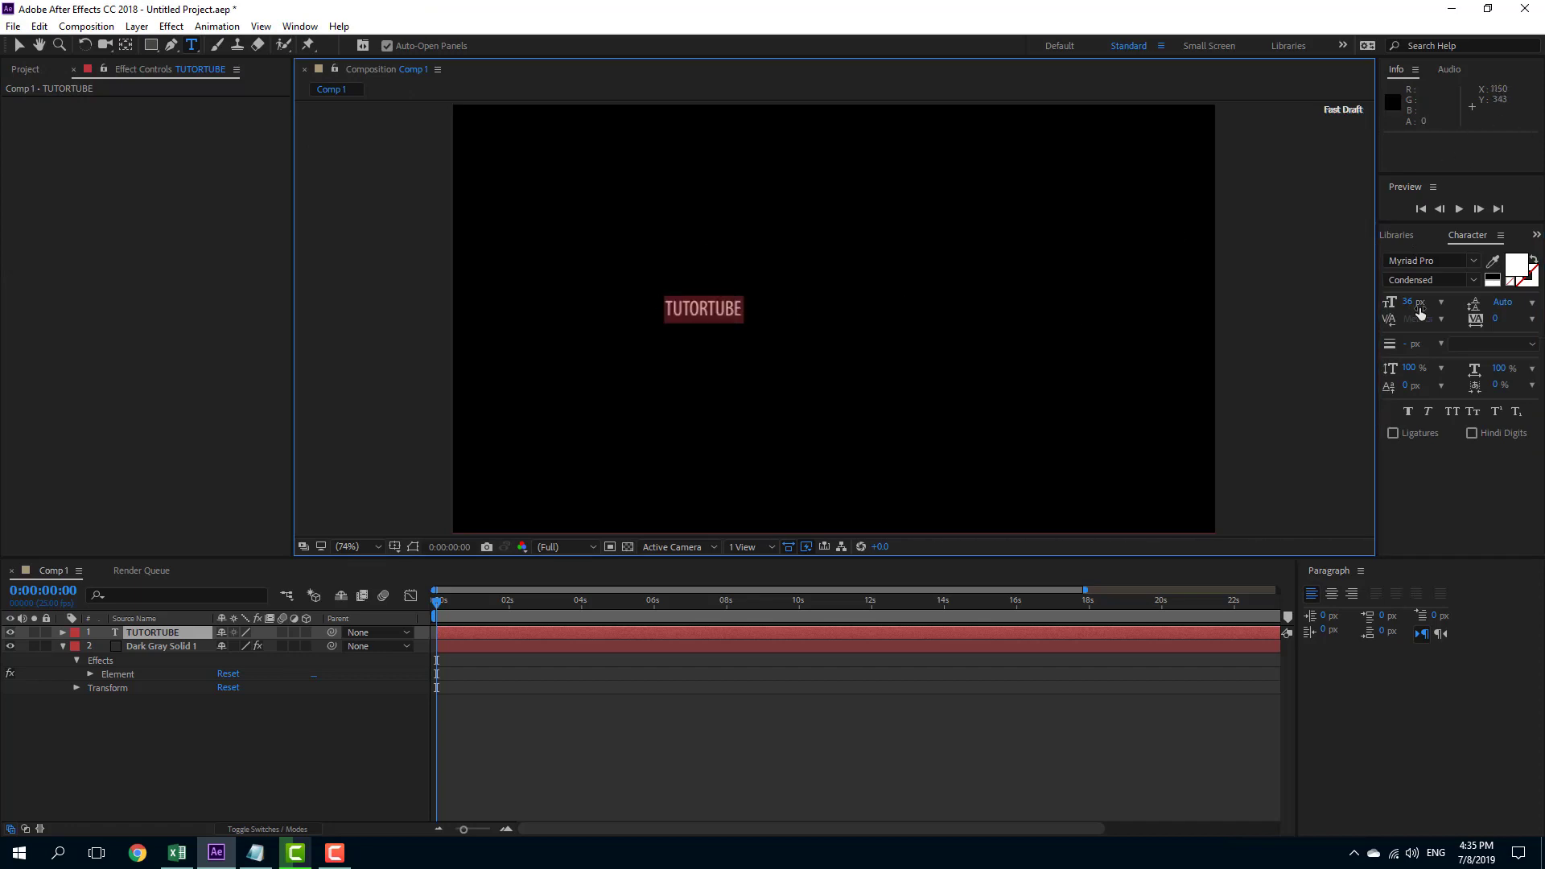
pyautogui.moveTo(1403, 307); pyautogui.dragTo(1463, 305)
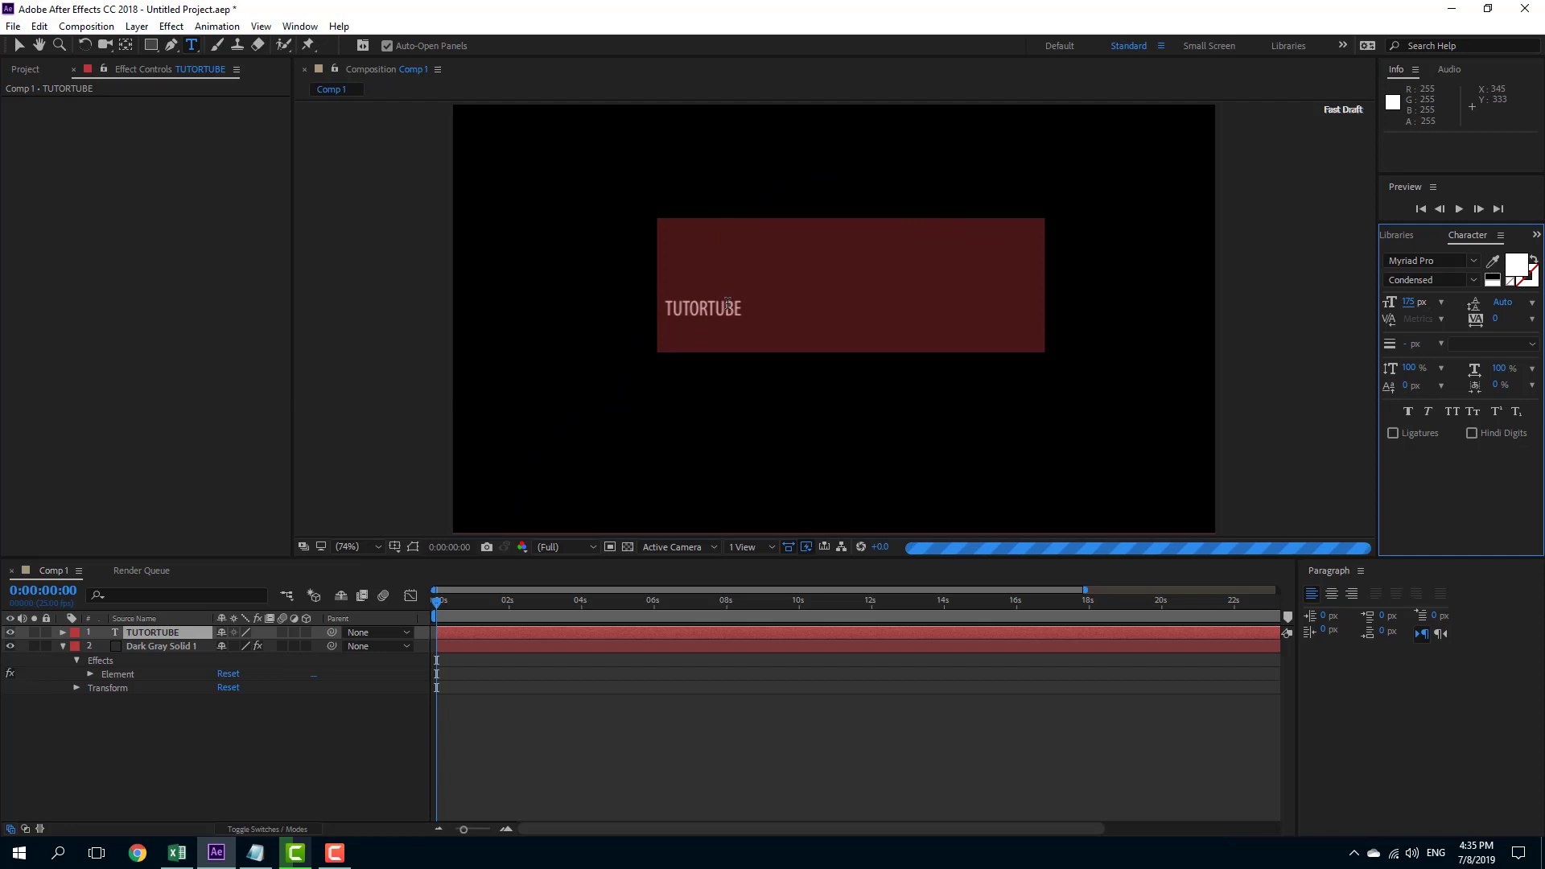
pyautogui.click(877, 283)
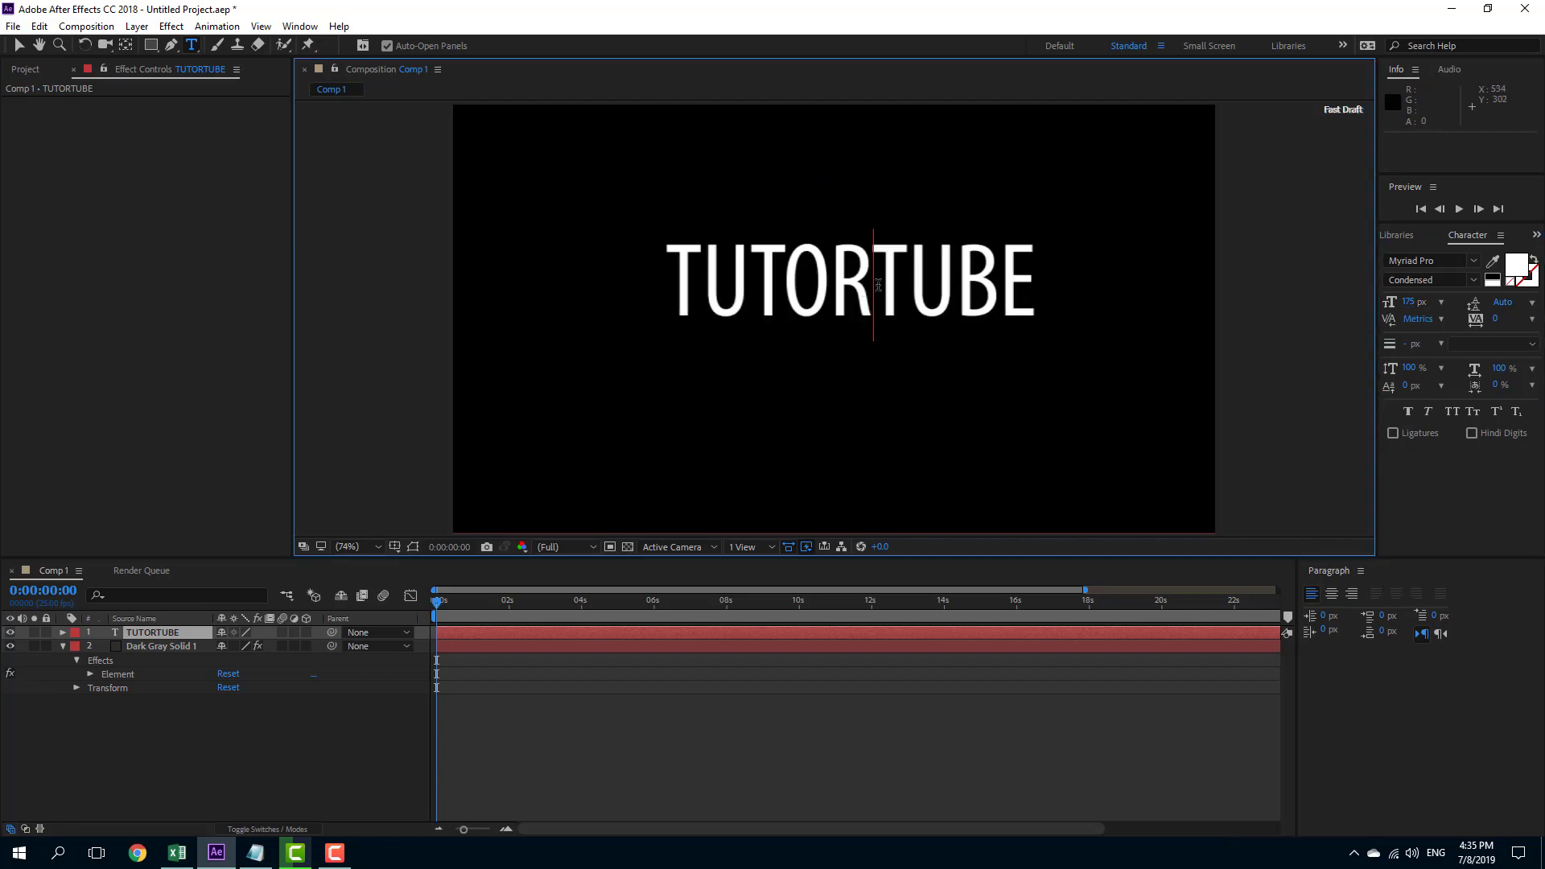
# Finish editing with the Selection tool and select the Dark Gray Solid 1 layer.
pyautogui.click(17, 46)
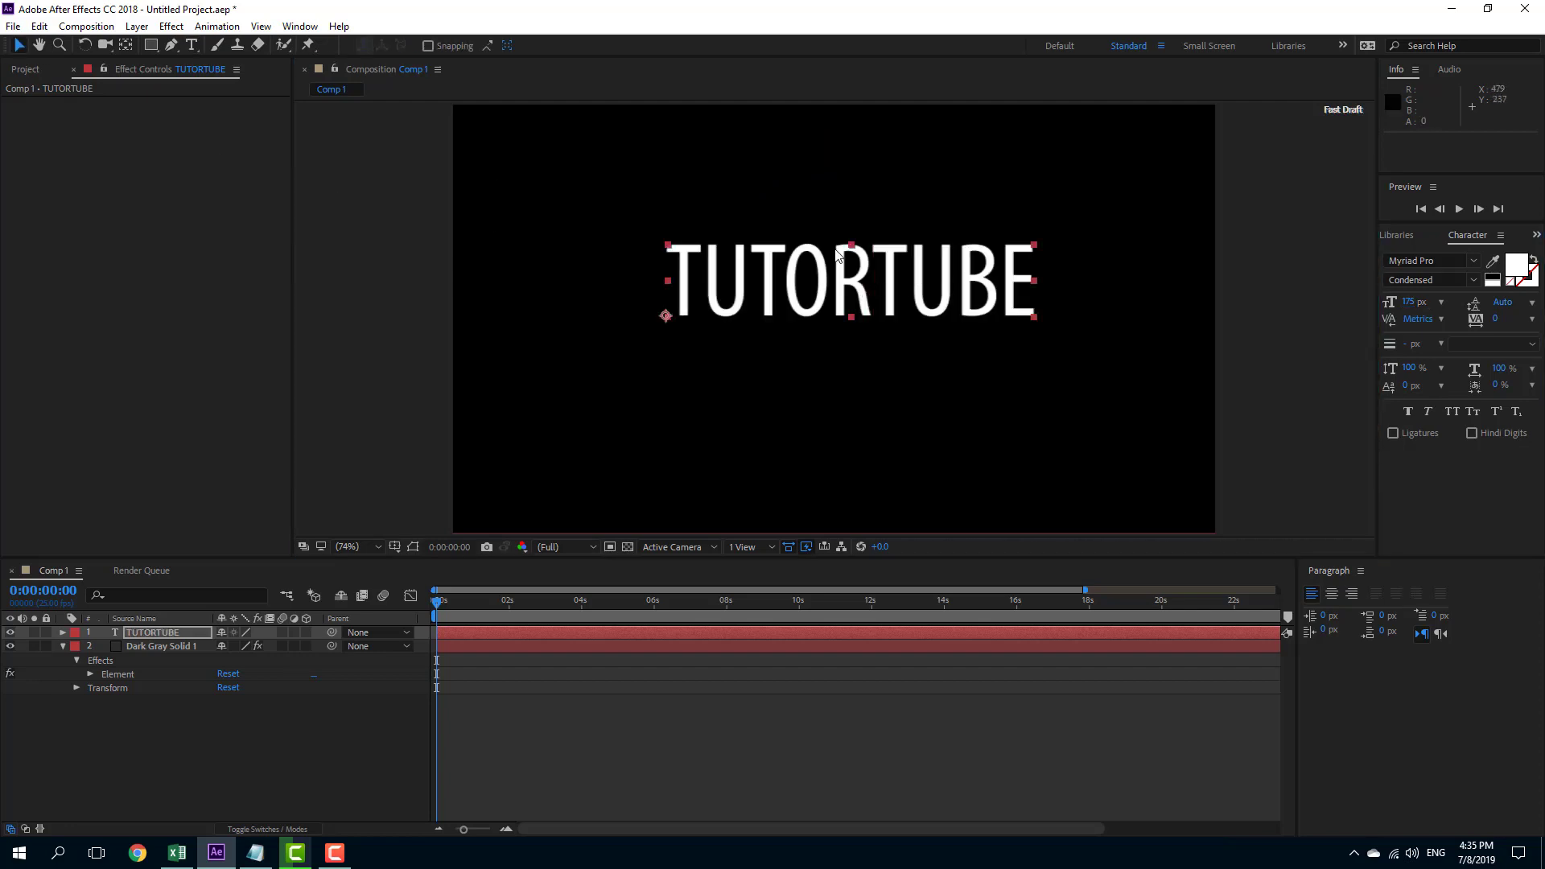
pyautogui.click(803, 294)
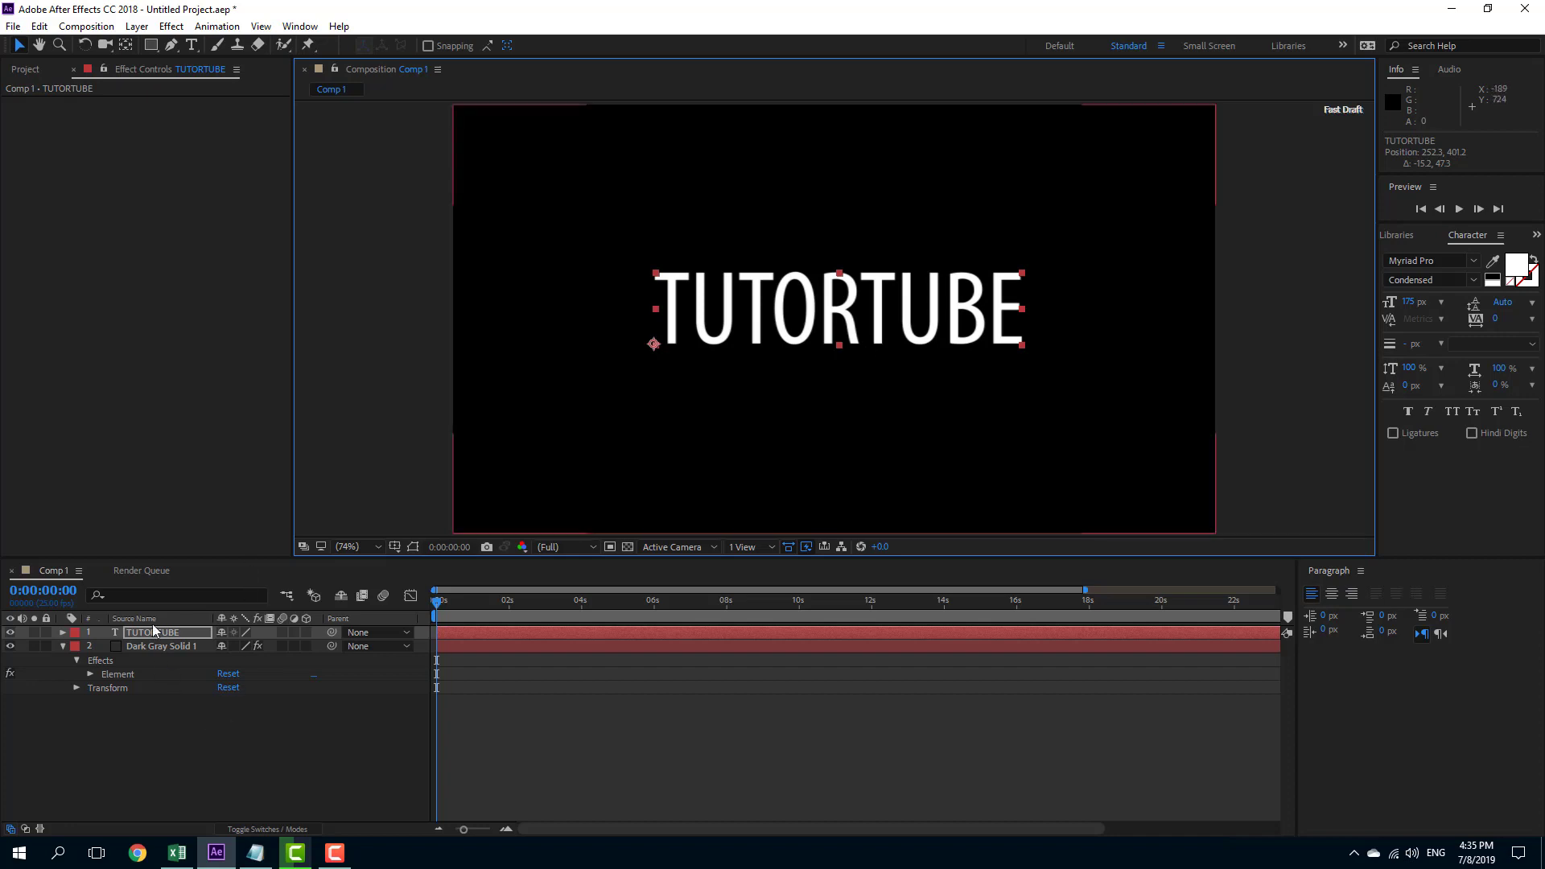
pyautogui.click(159, 646)
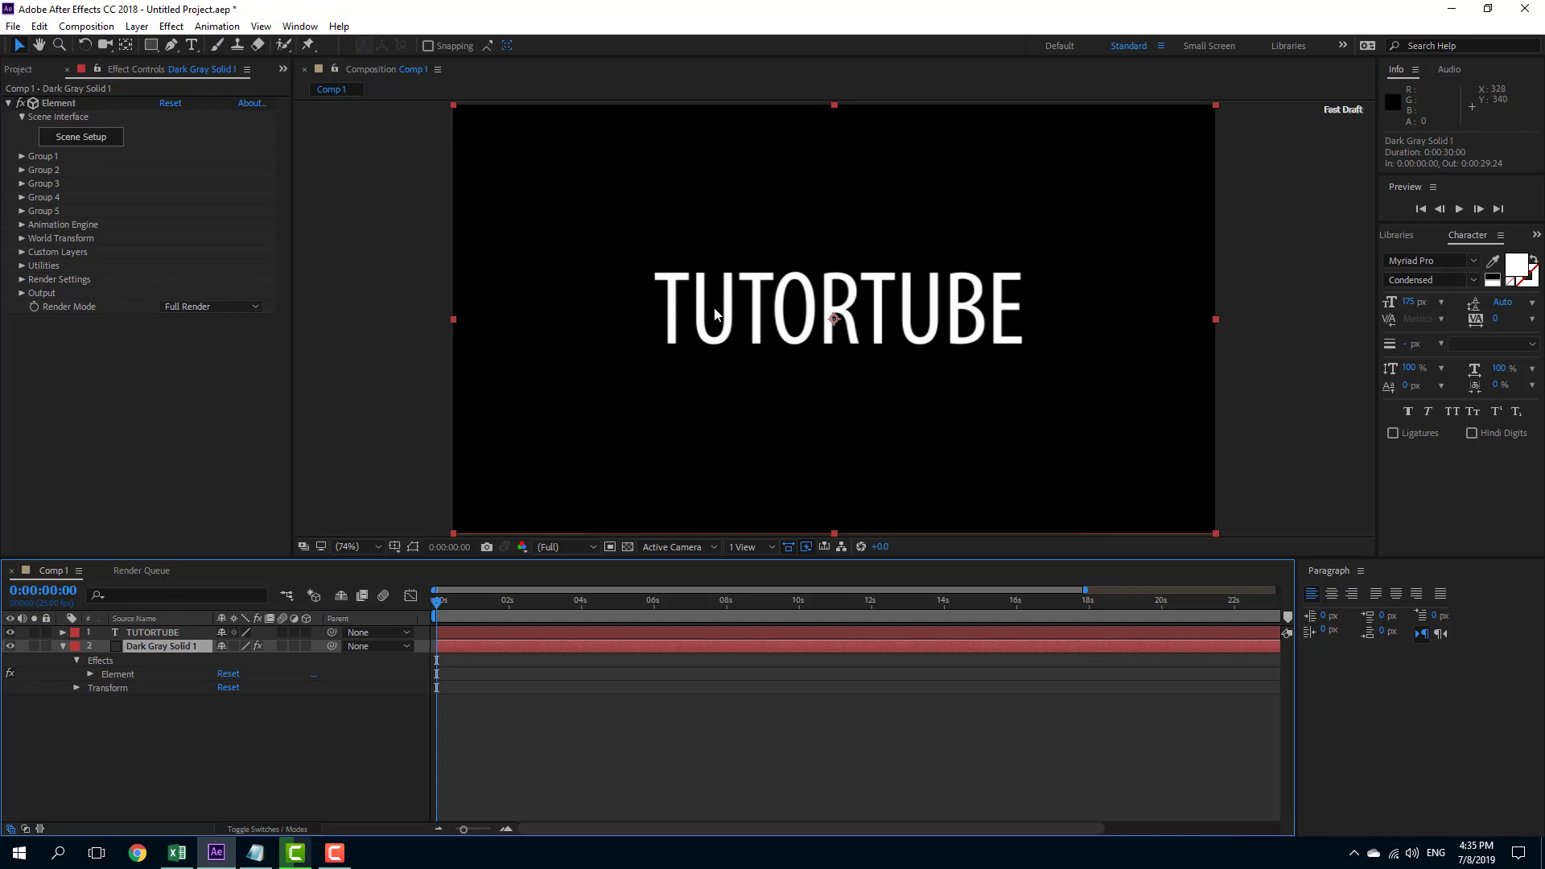
# Under Custom Layers > Custom Text and Masks, set Path Layer 1 to 1. TUTORTUBE.
pyautogui.click(165, 635)
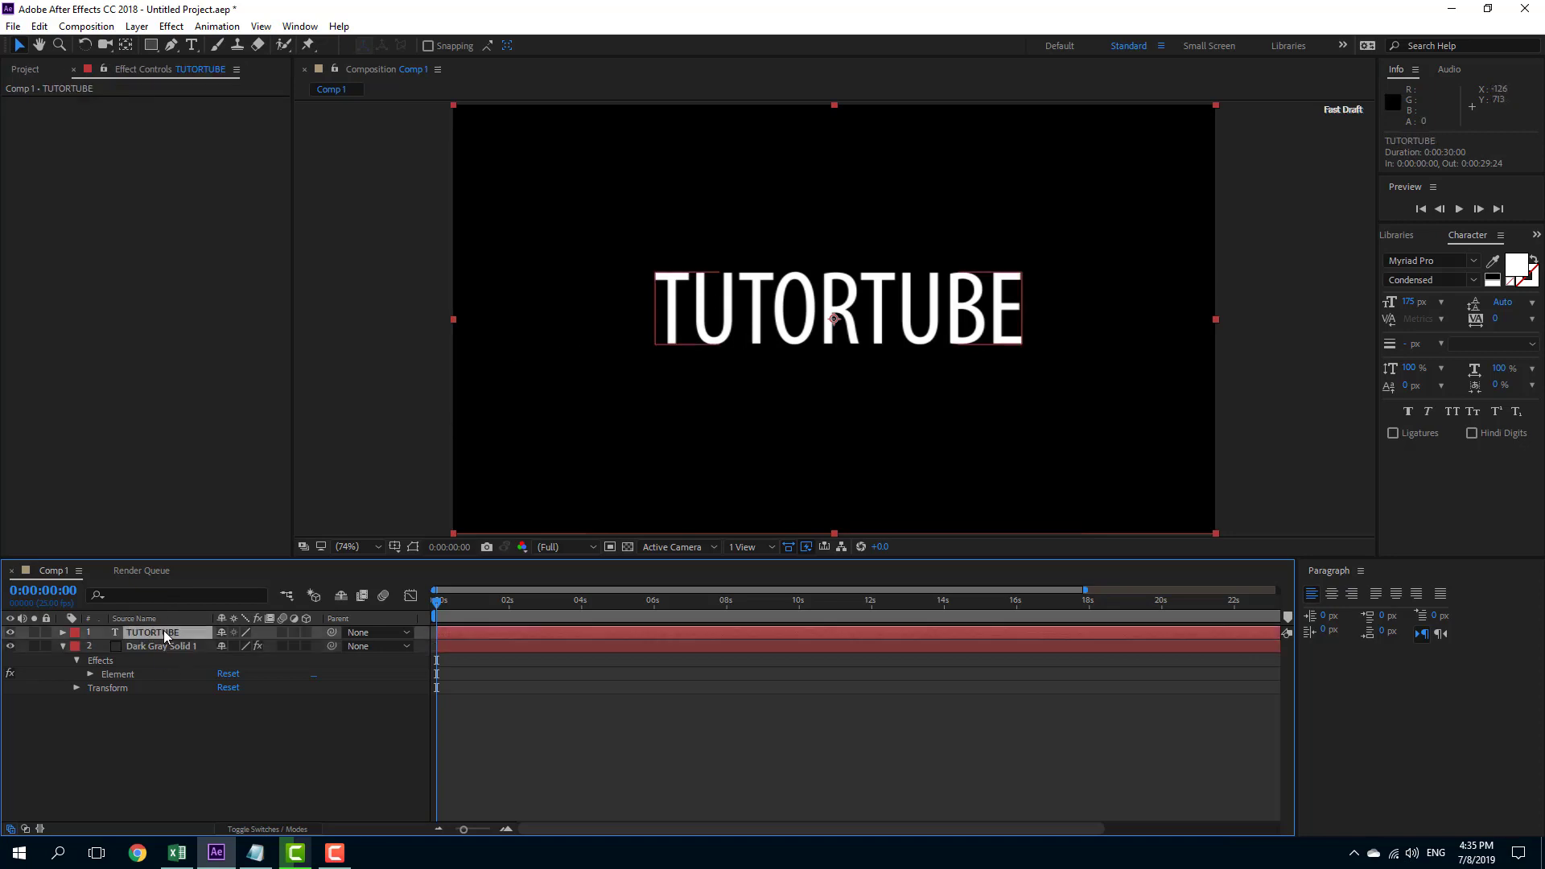
pyautogui.click(166, 648)
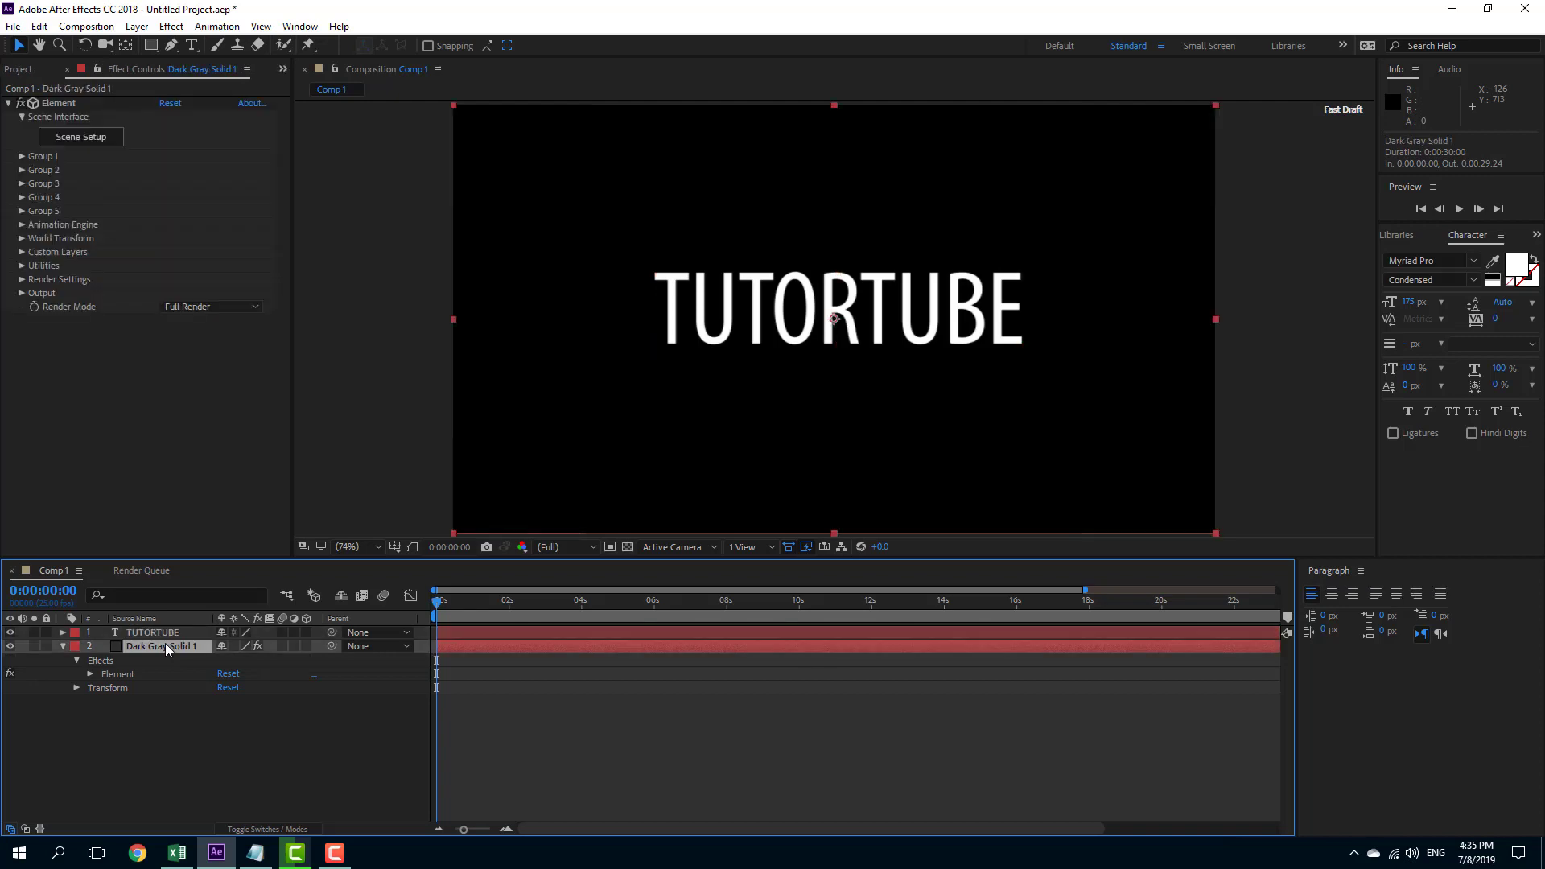
pyautogui.click(21, 253)
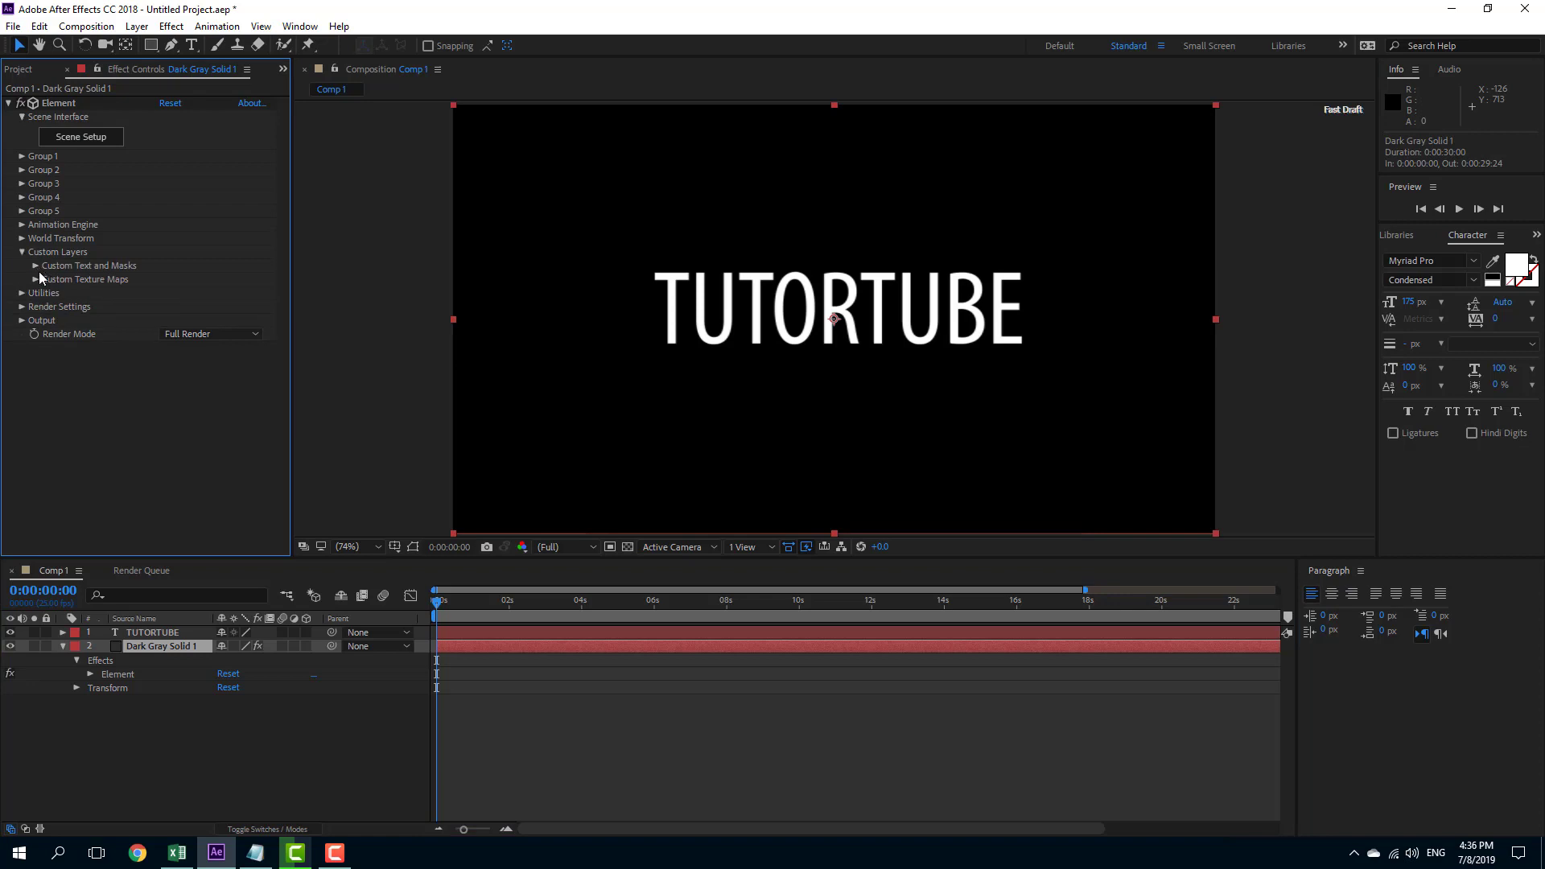
pyautogui.click(36, 266)
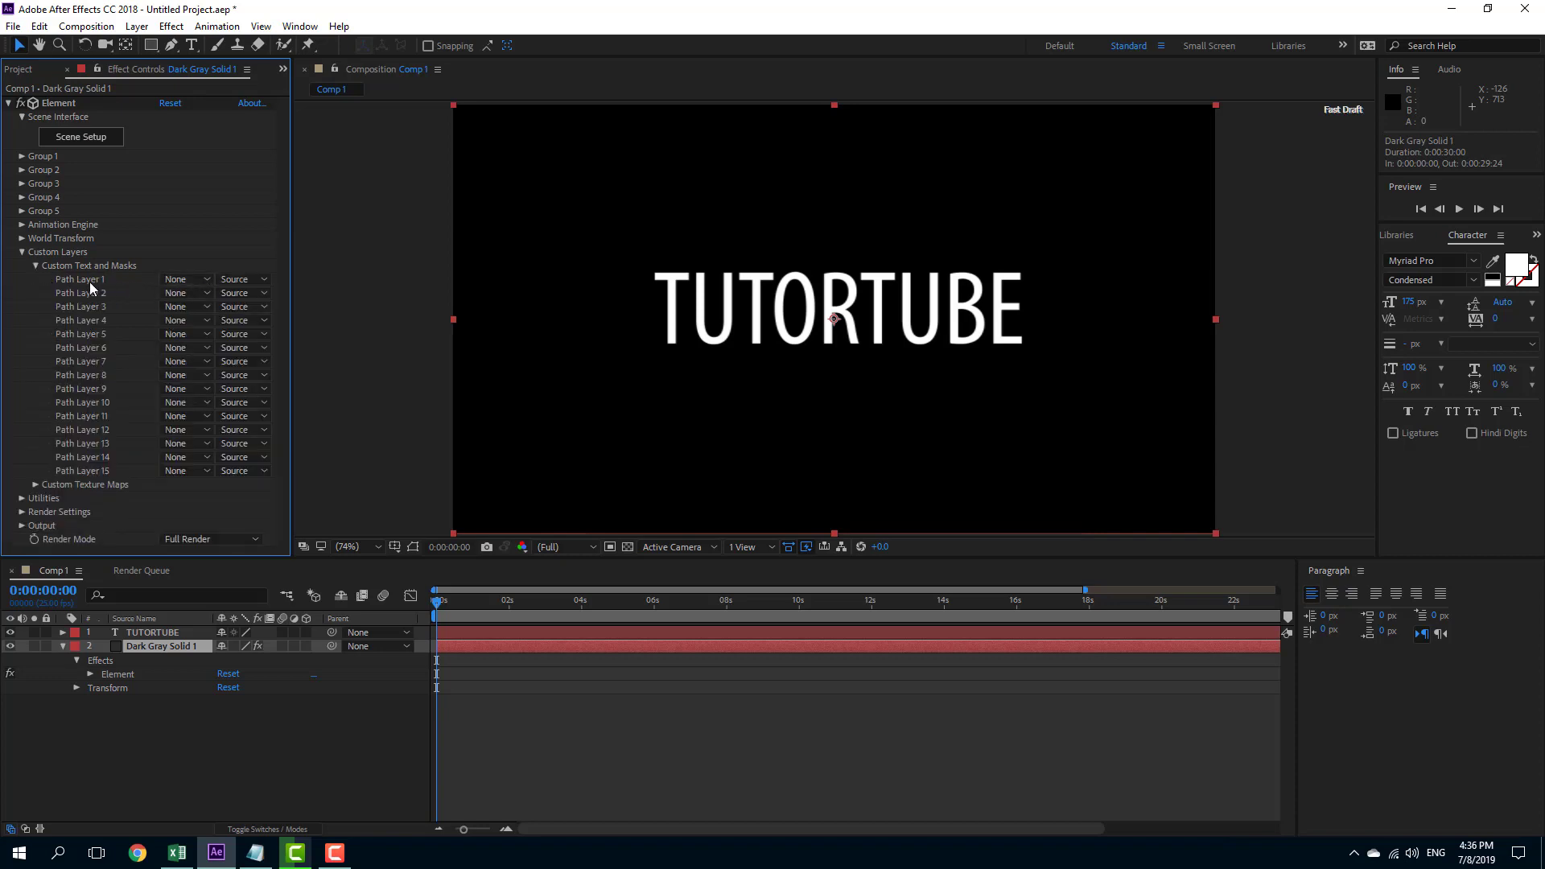
pyautogui.click(206, 281)
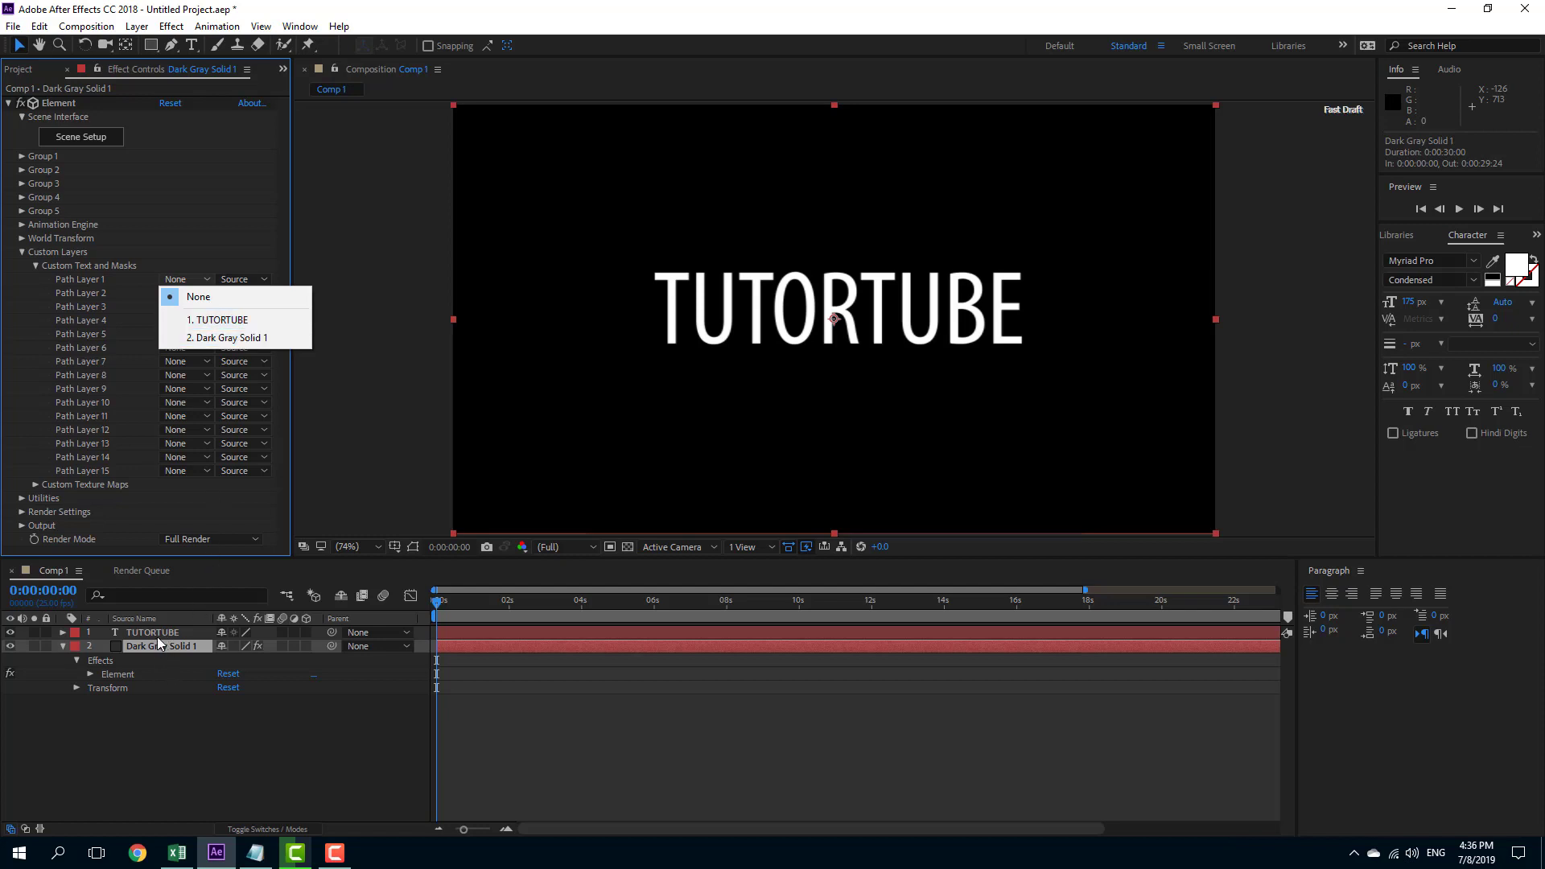
pyautogui.click(212, 322)
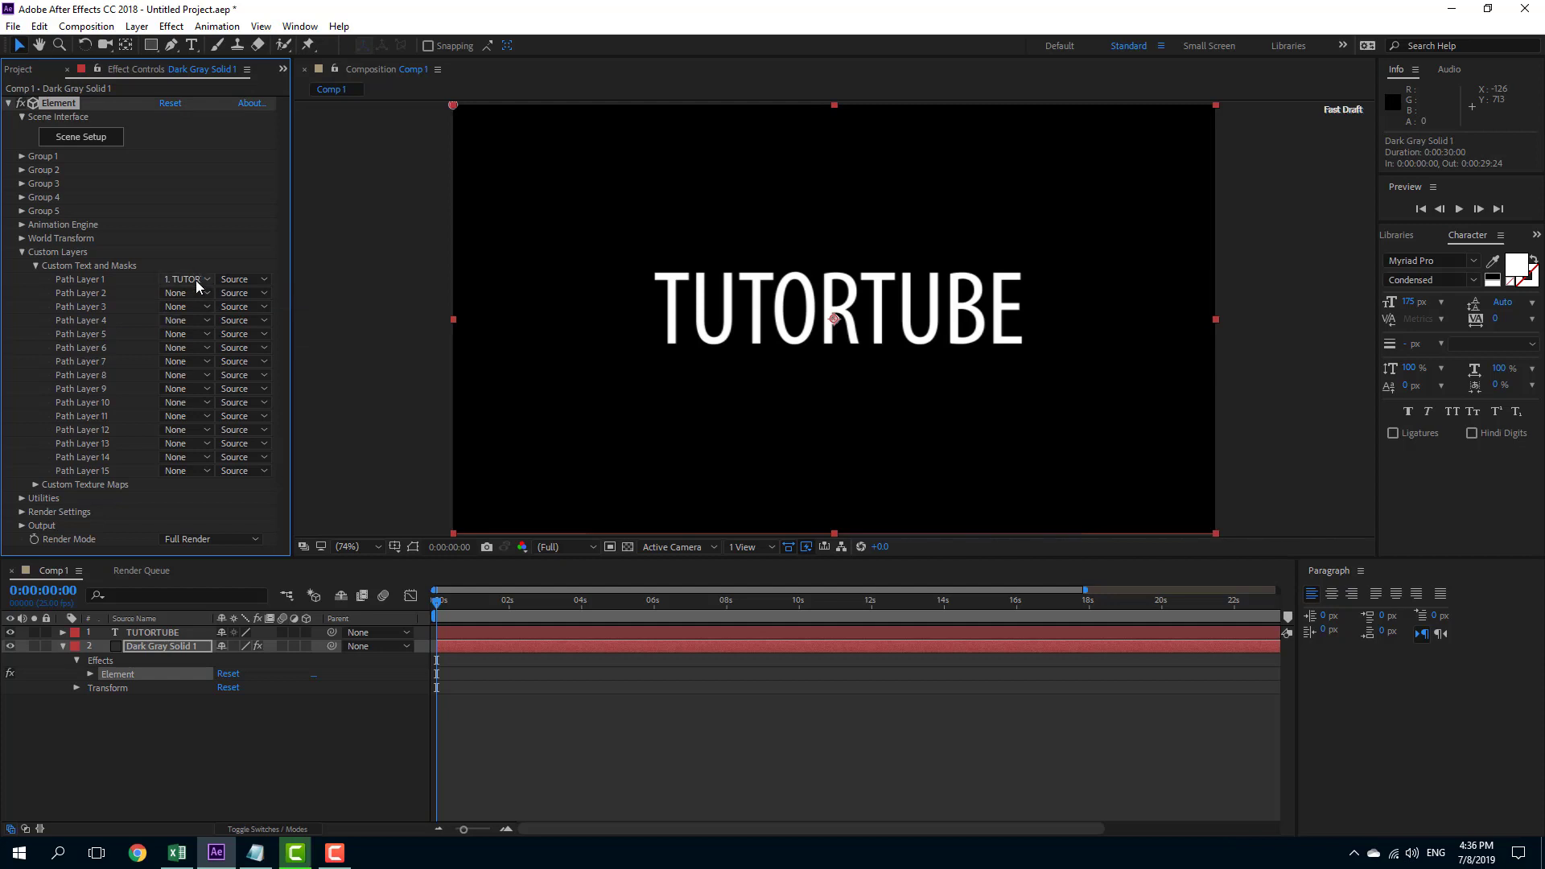
# In Element's Scene Setup, extrude the TUTORTUBE text into a 3D model.
pyautogui.click(81, 137)
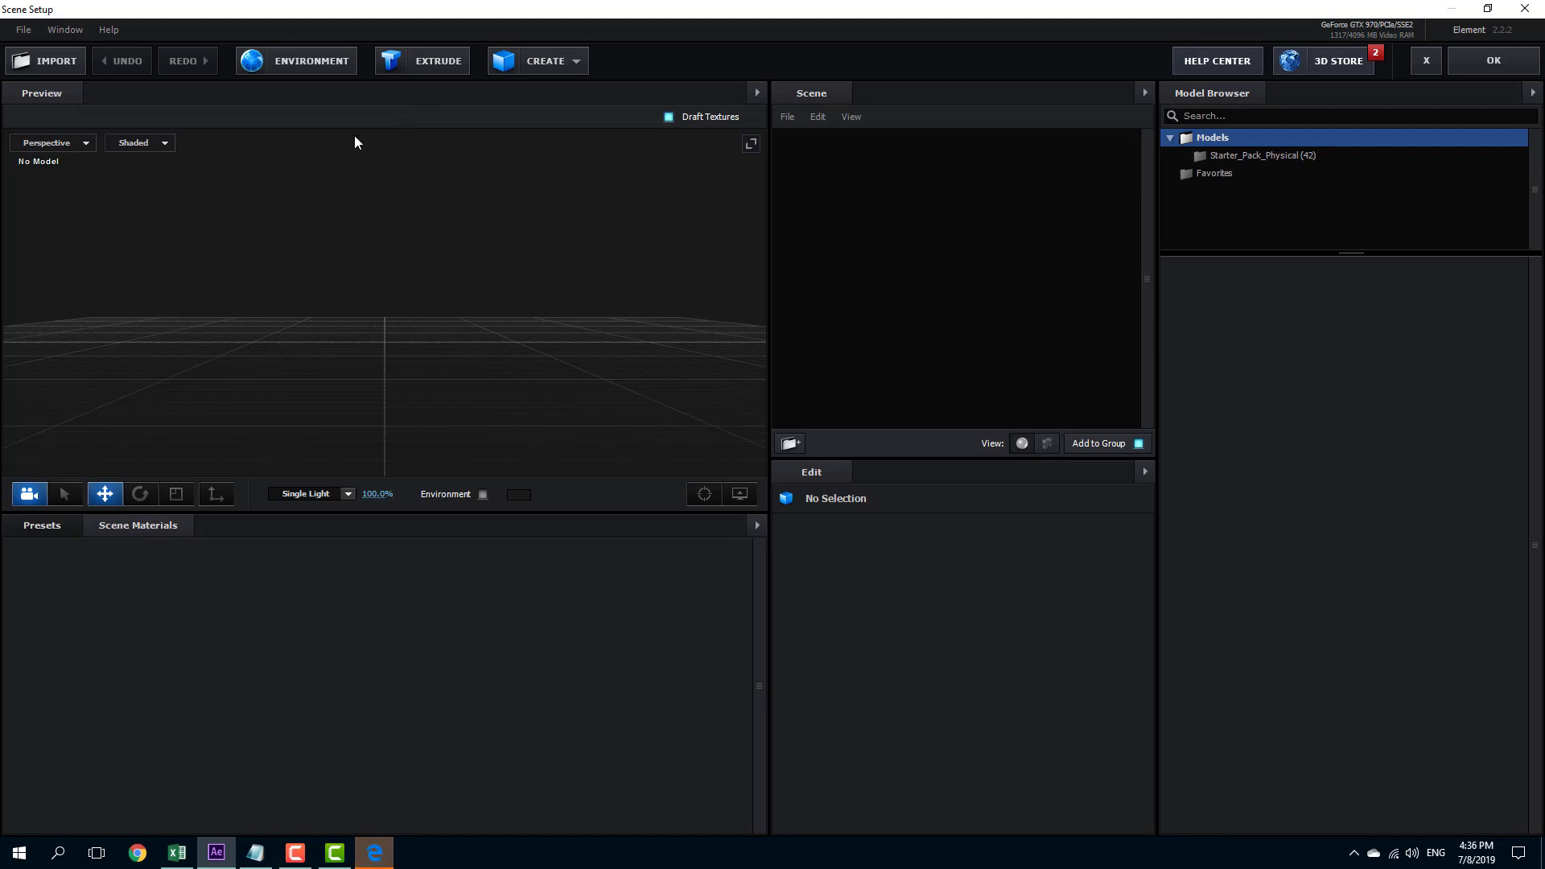
pyautogui.click(440, 64)
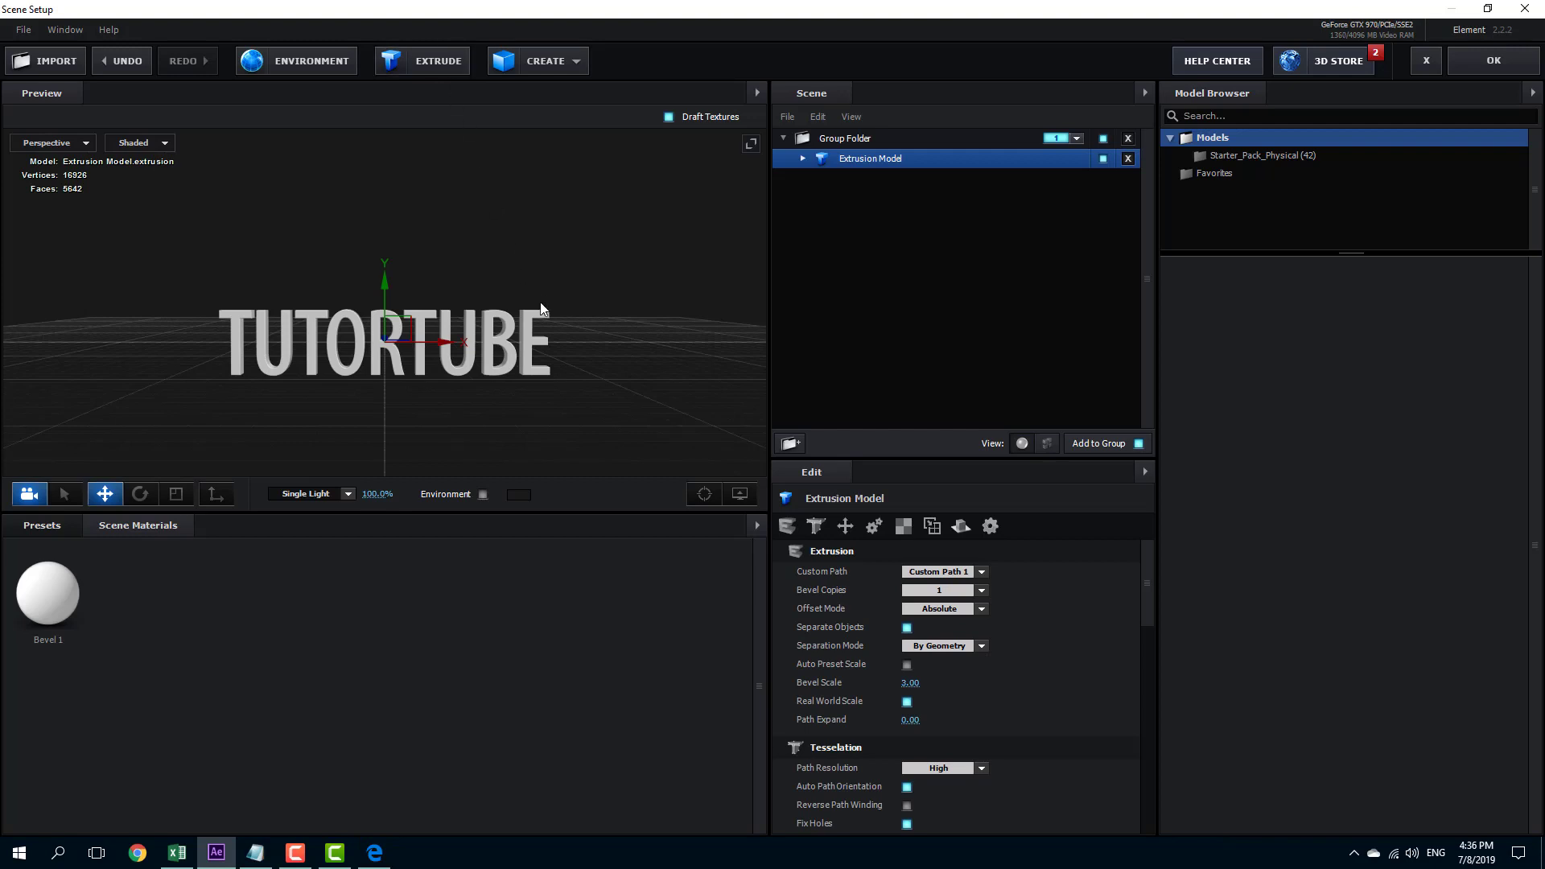
pyautogui.moveTo(601, 287); pyautogui.dragTo(393, 241)
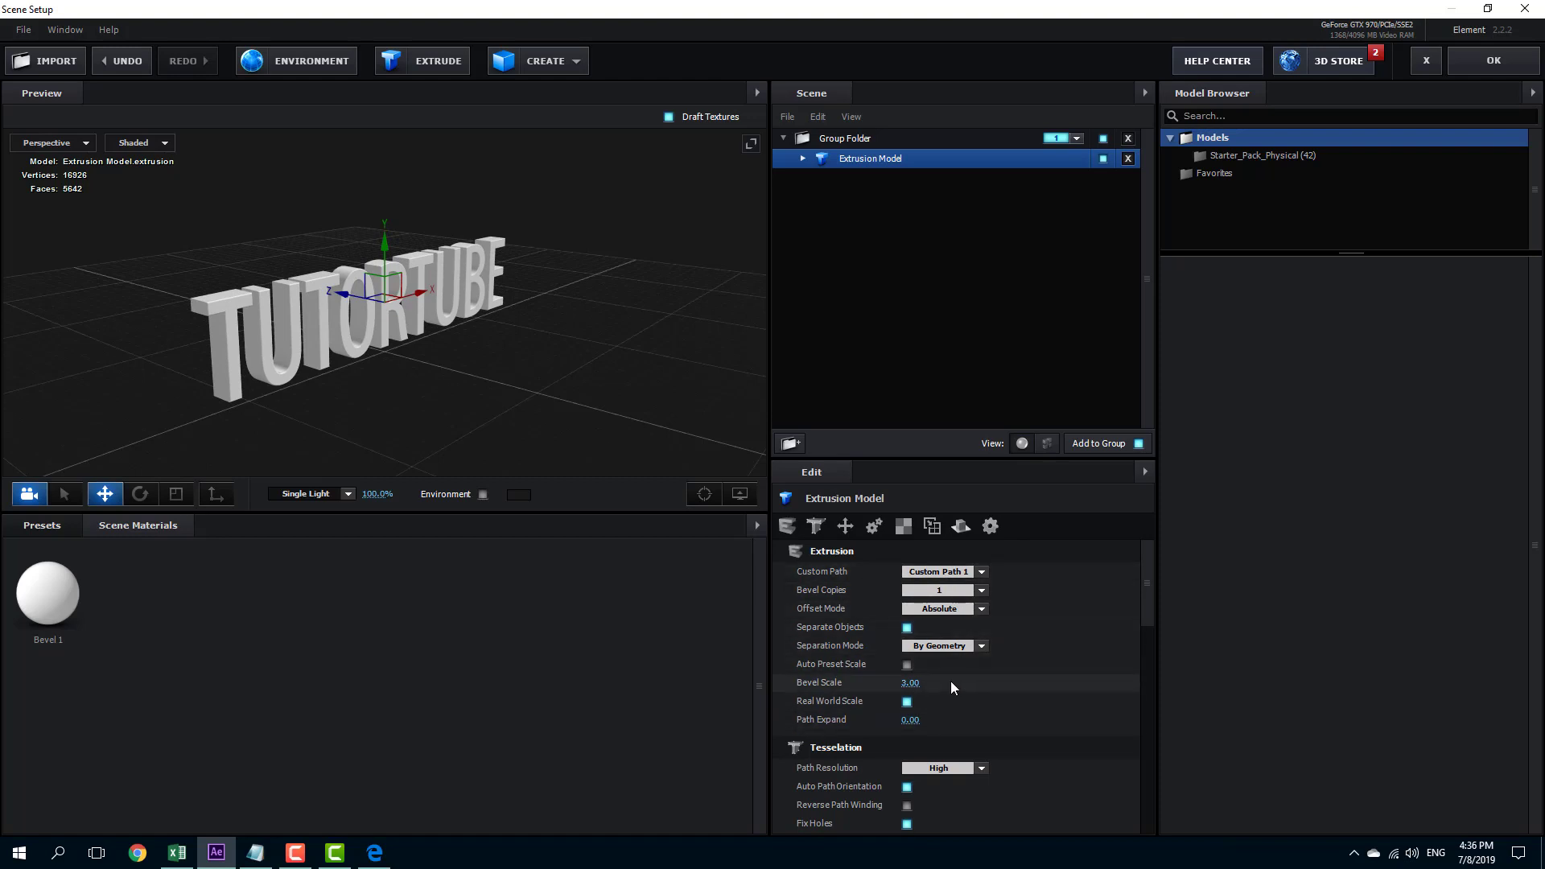
# Set Bevel Scale to 7.40 and Path Expand to -2.45.
pyautogui.moveTo(932, 684); pyautogui.dragTo(1152, 665)
pyautogui.moveTo(605, 379)
pyautogui.mouseDown()
pyautogui.moveTo(423, 425)
pyautogui.moveTo(425, 359)
pyautogui.moveTo(585, 396)
pyautogui.mouseUp()
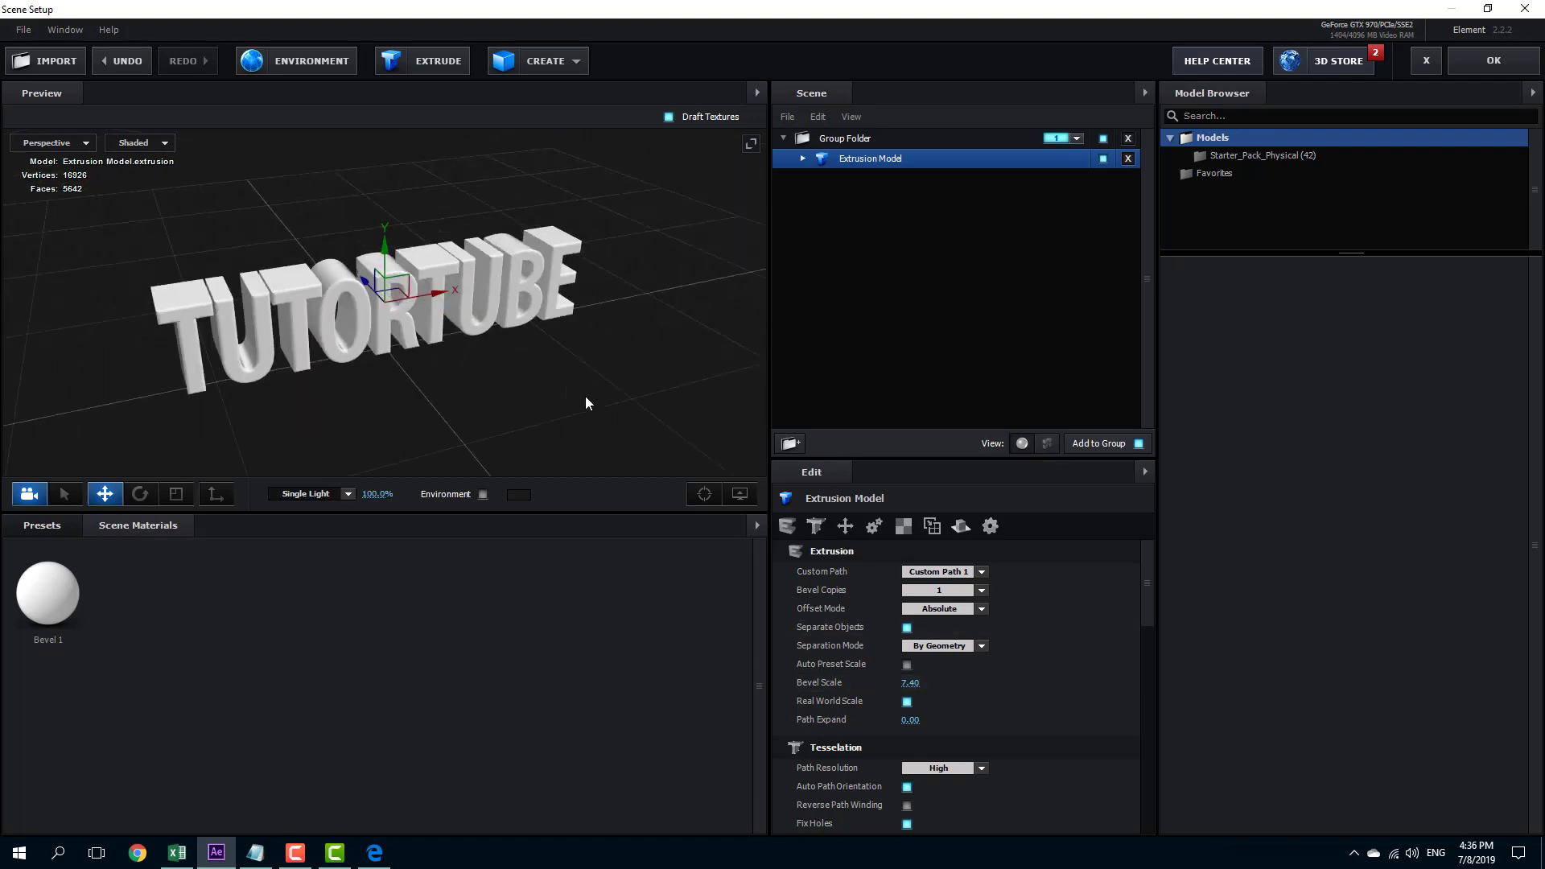
pyautogui.moveTo(907, 720); pyautogui.dragTo(740, 751)
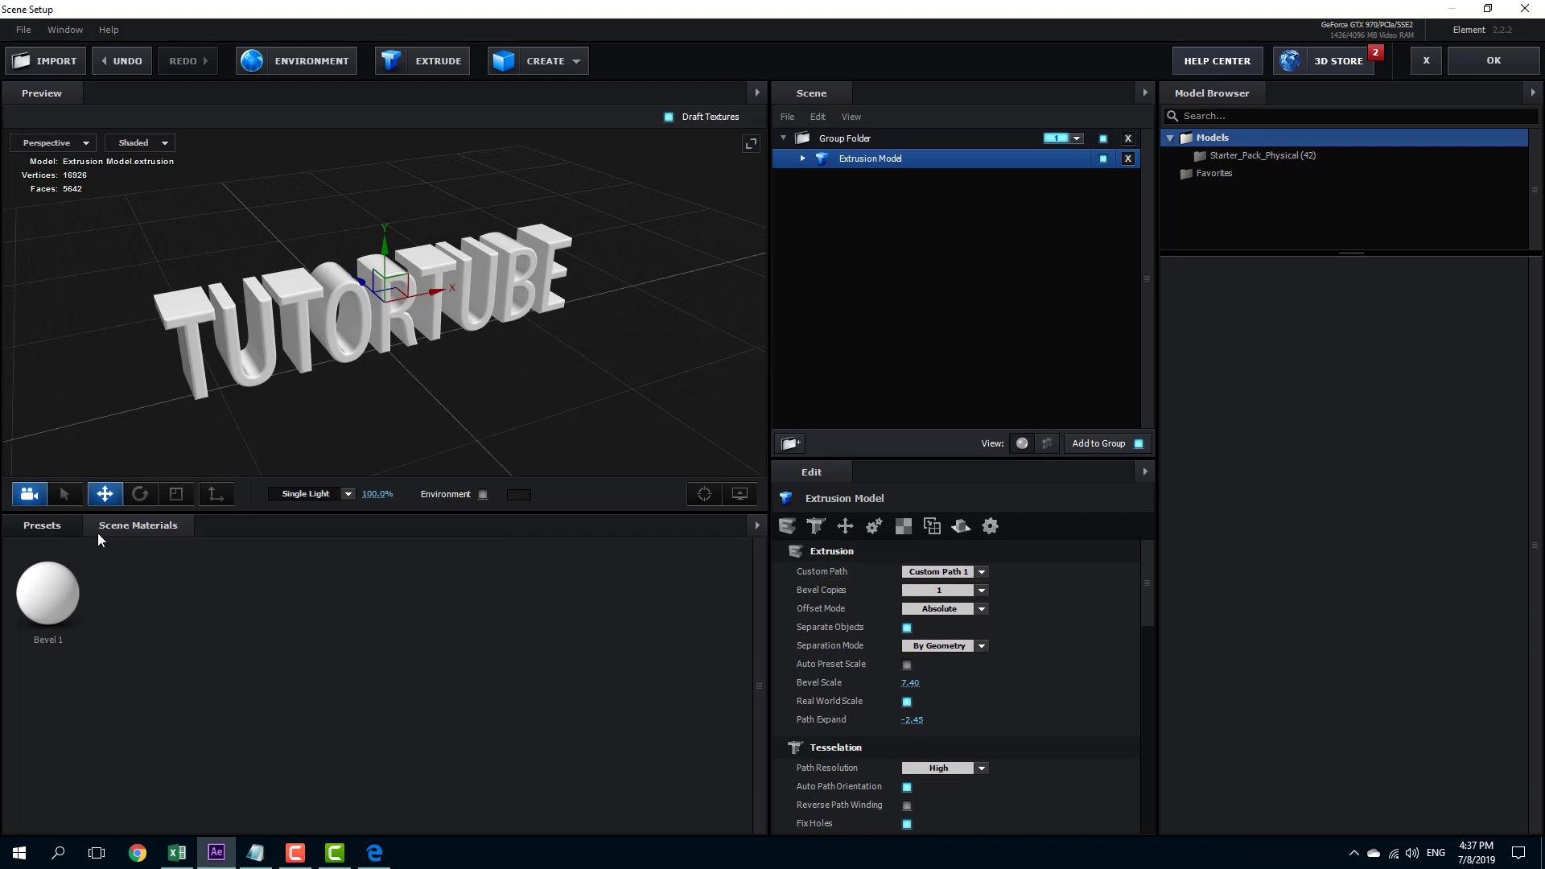
# Try chrome, red and green Physical material presets on the TUTORTUBE model.
pyautogui.click(58, 527)
pyautogui.click(74, 617)
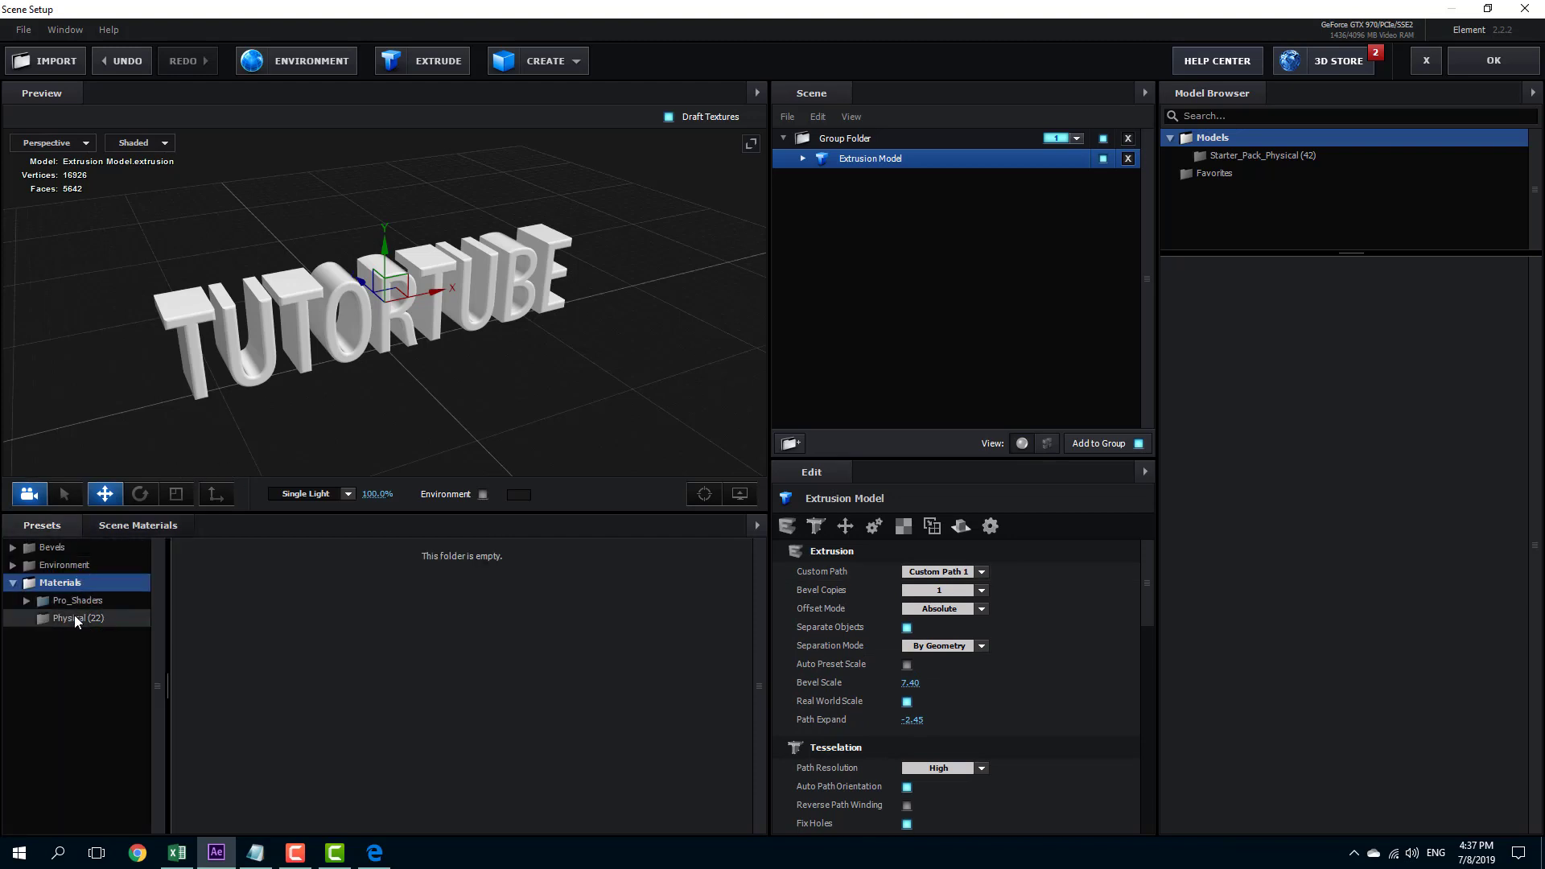
pyautogui.scroll(5, 440, 245)
pyautogui.moveTo(551, 602); pyautogui.dragTo(532, 413)
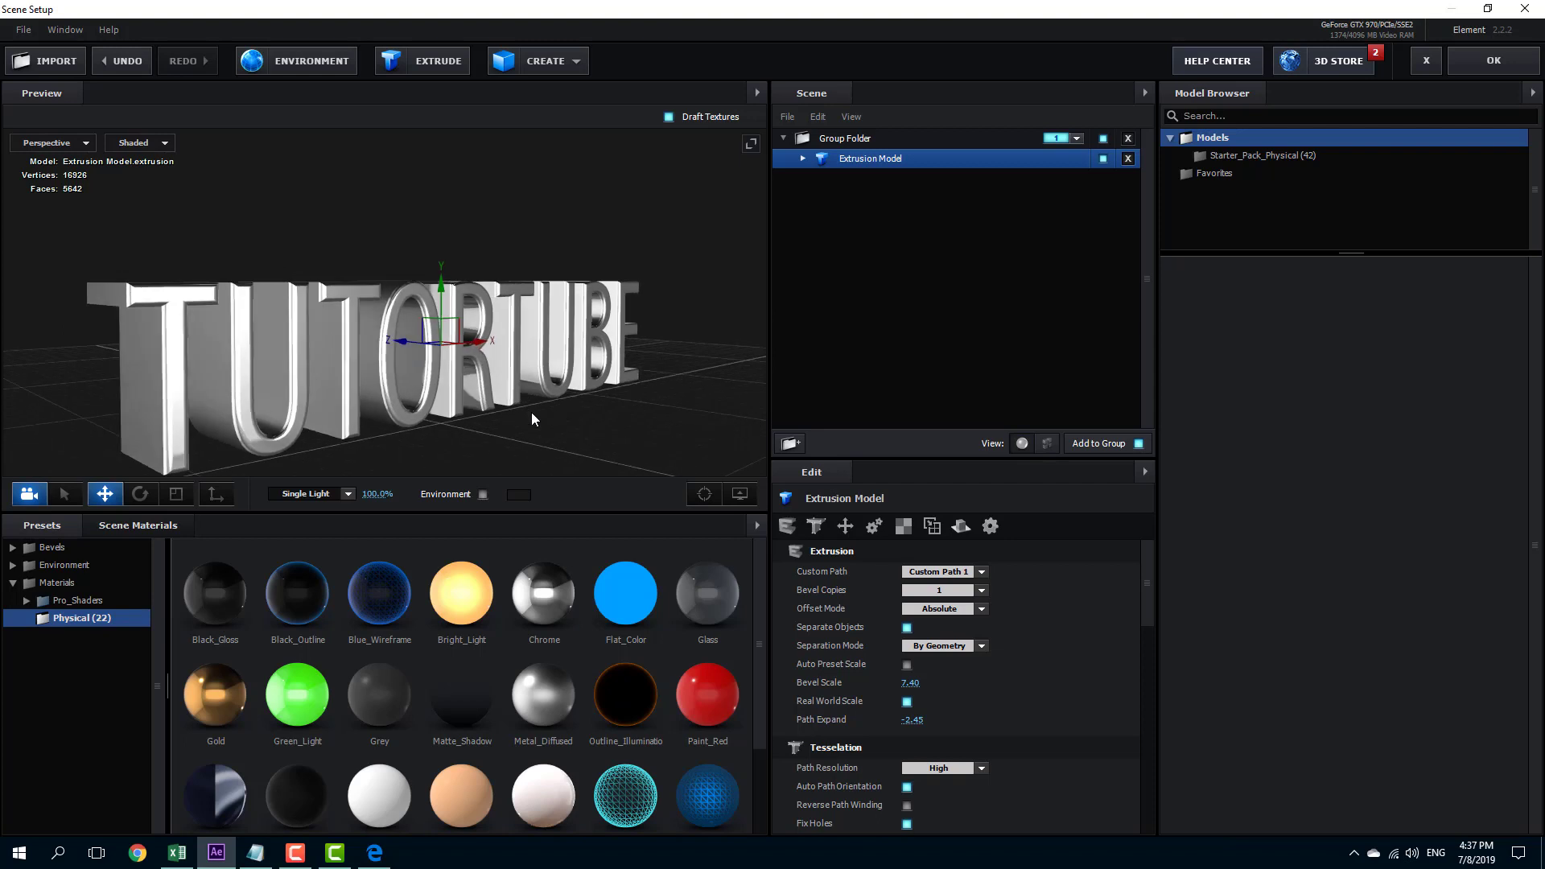
pyautogui.moveTo(678, 697)
pyautogui.mouseDown()
pyautogui.moveTo(522, 419)
pyautogui.moveTo(581, 371)
pyautogui.moveTo(533, 393)
pyautogui.mouseUp()
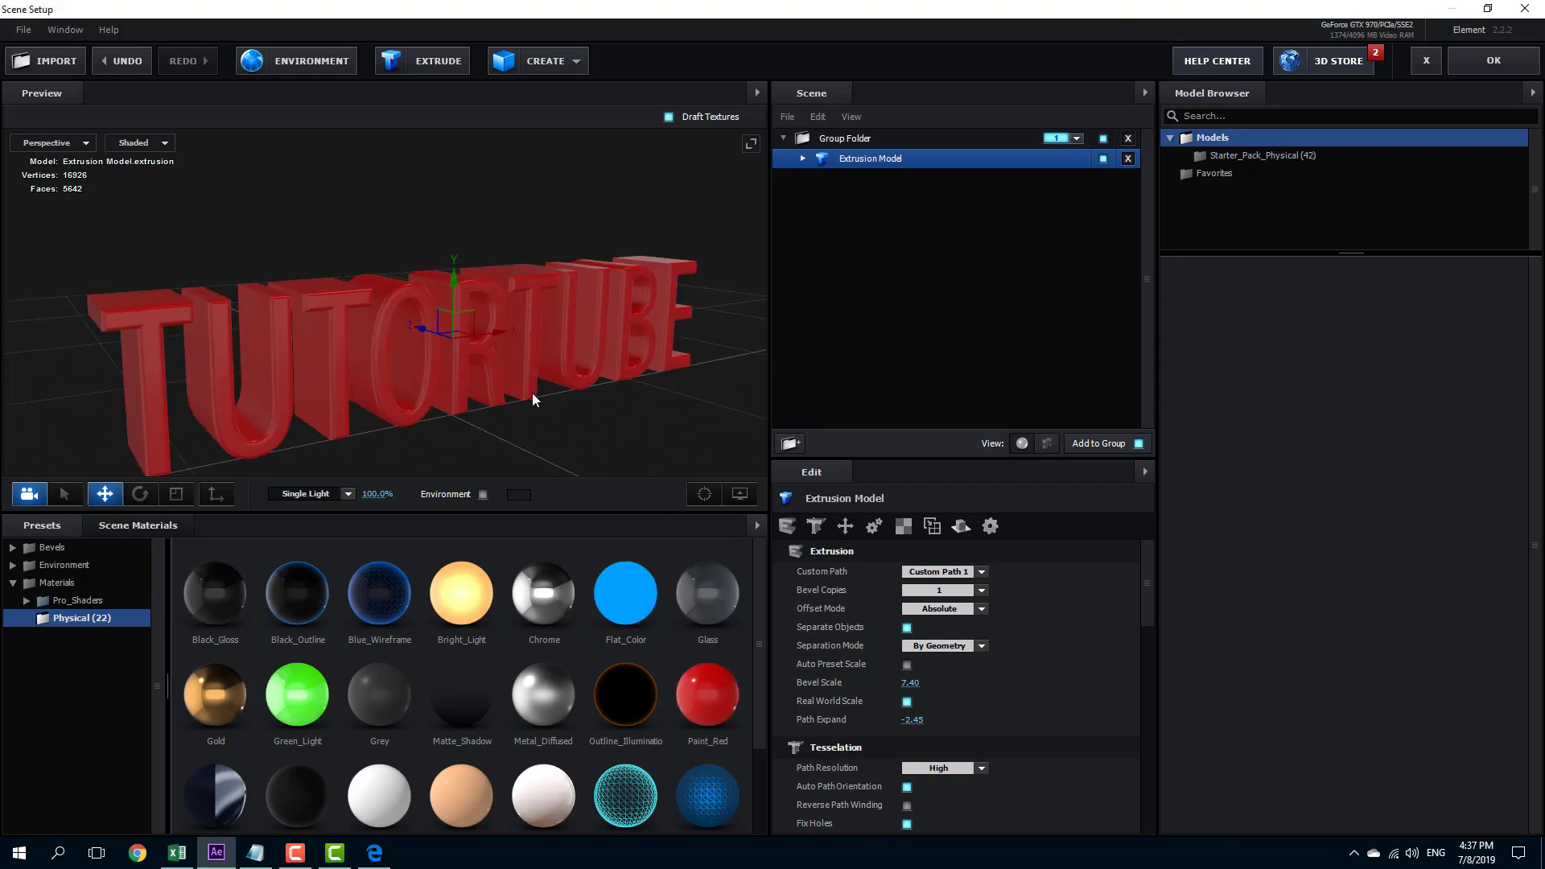
pyautogui.scroll(3, 482, 366)
pyautogui.moveTo(297, 693); pyautogui.dragTo(457, 467)
pyautogui.moveTo(340, 373); pyautogui.dragTo(442, 400)
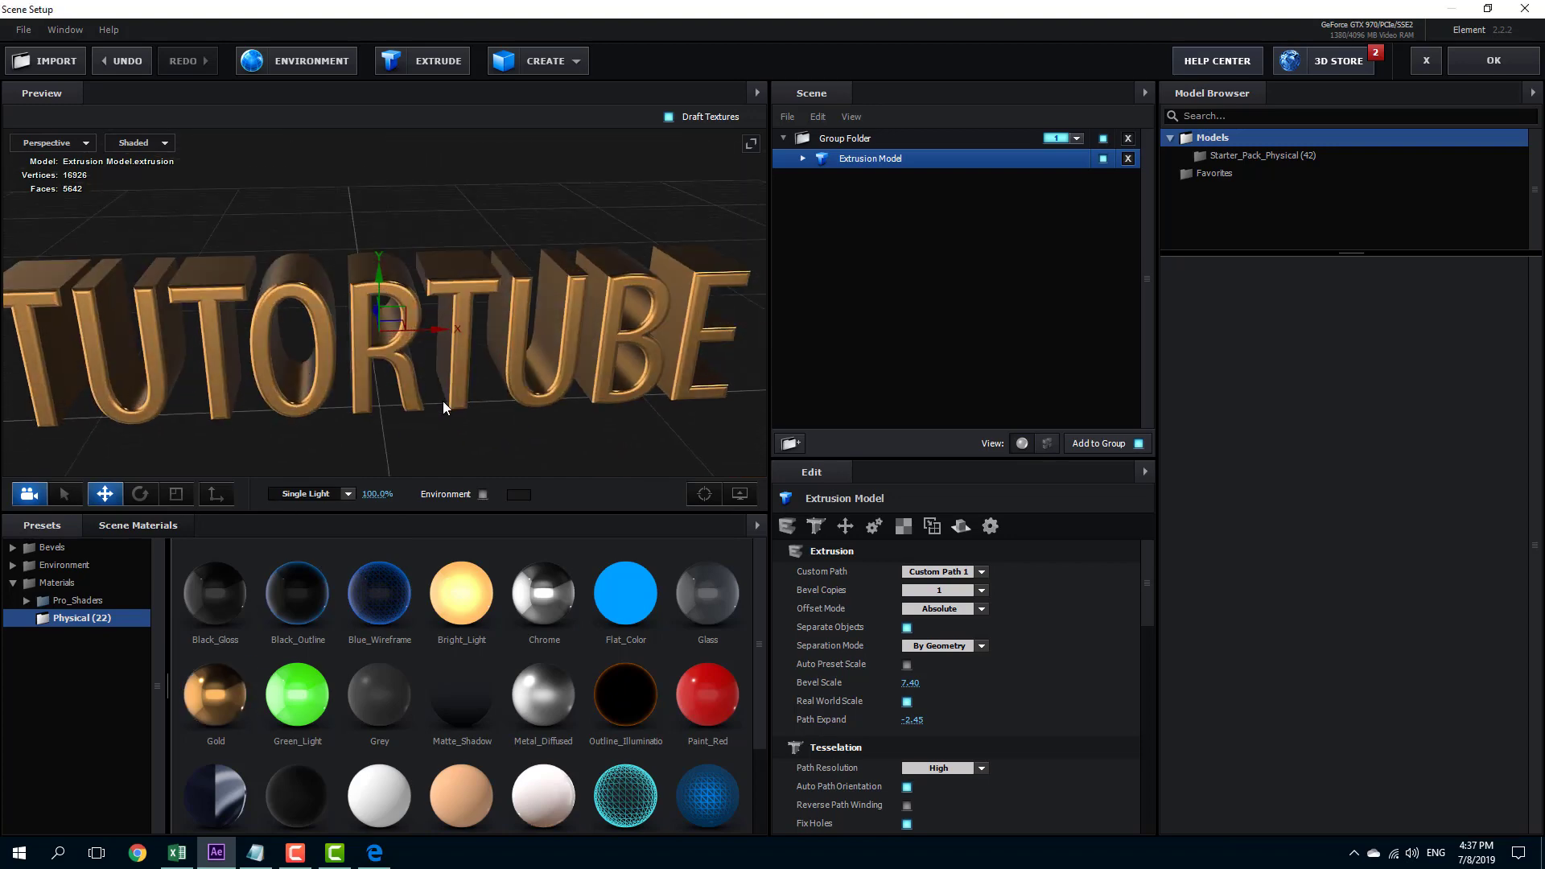
# Apply the metal_dirty material from Pro_Shaders > Metal to the TUTORTUBE text.
pyautogui.click(104, 600)
pyautogui.click(113, 671)
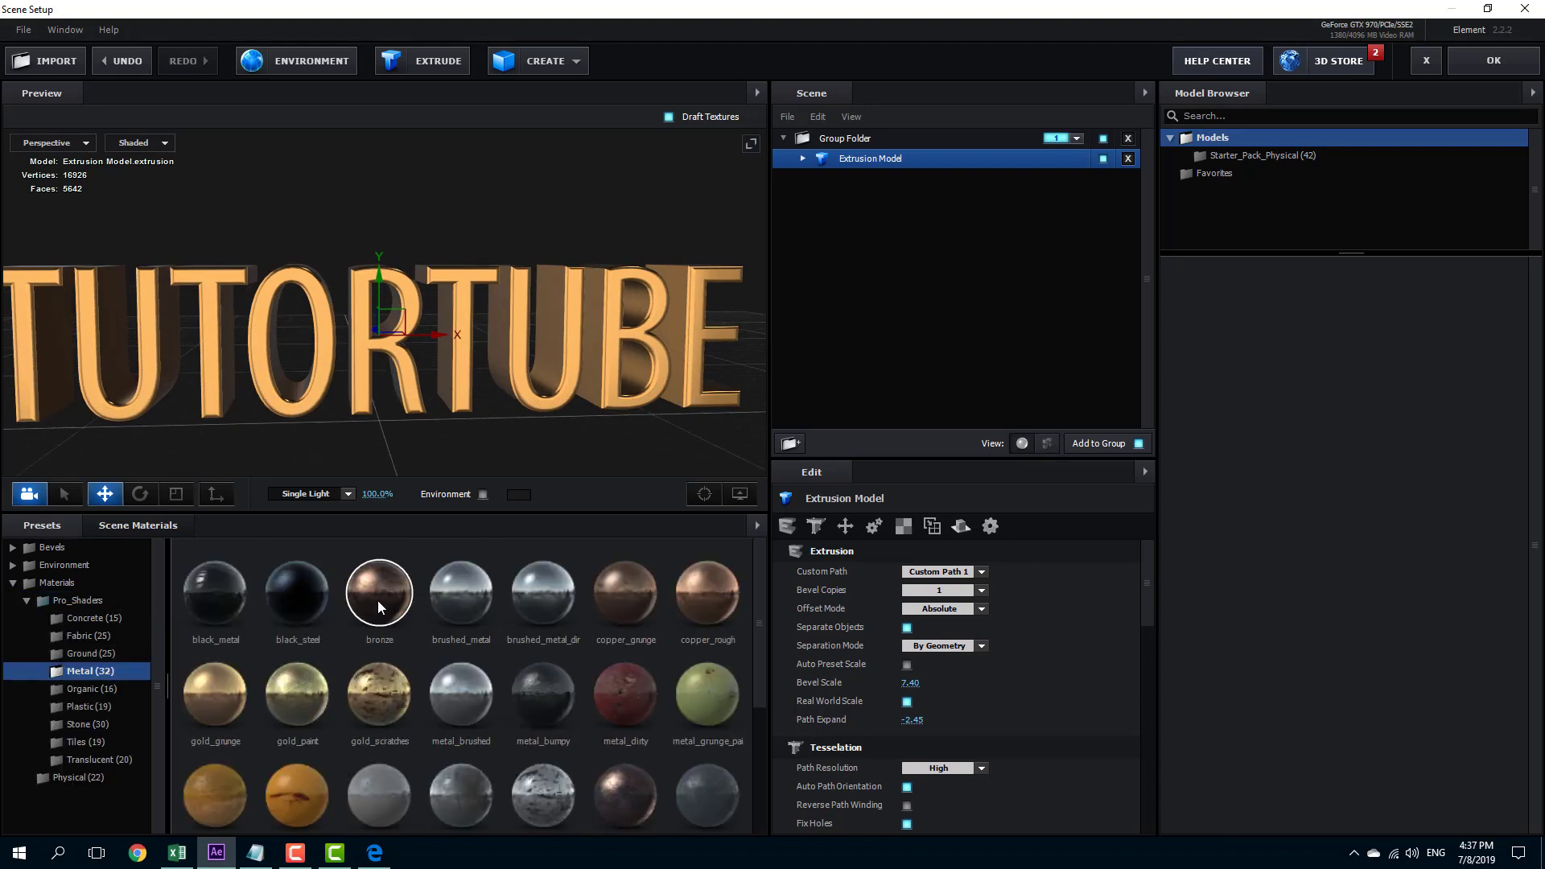
pyautogui.moveTo(513, 402); pyautogui.dragTo(597, 615)
pyautogui.moveTo(633, 671); pyautogui.dragTo(500, 400)
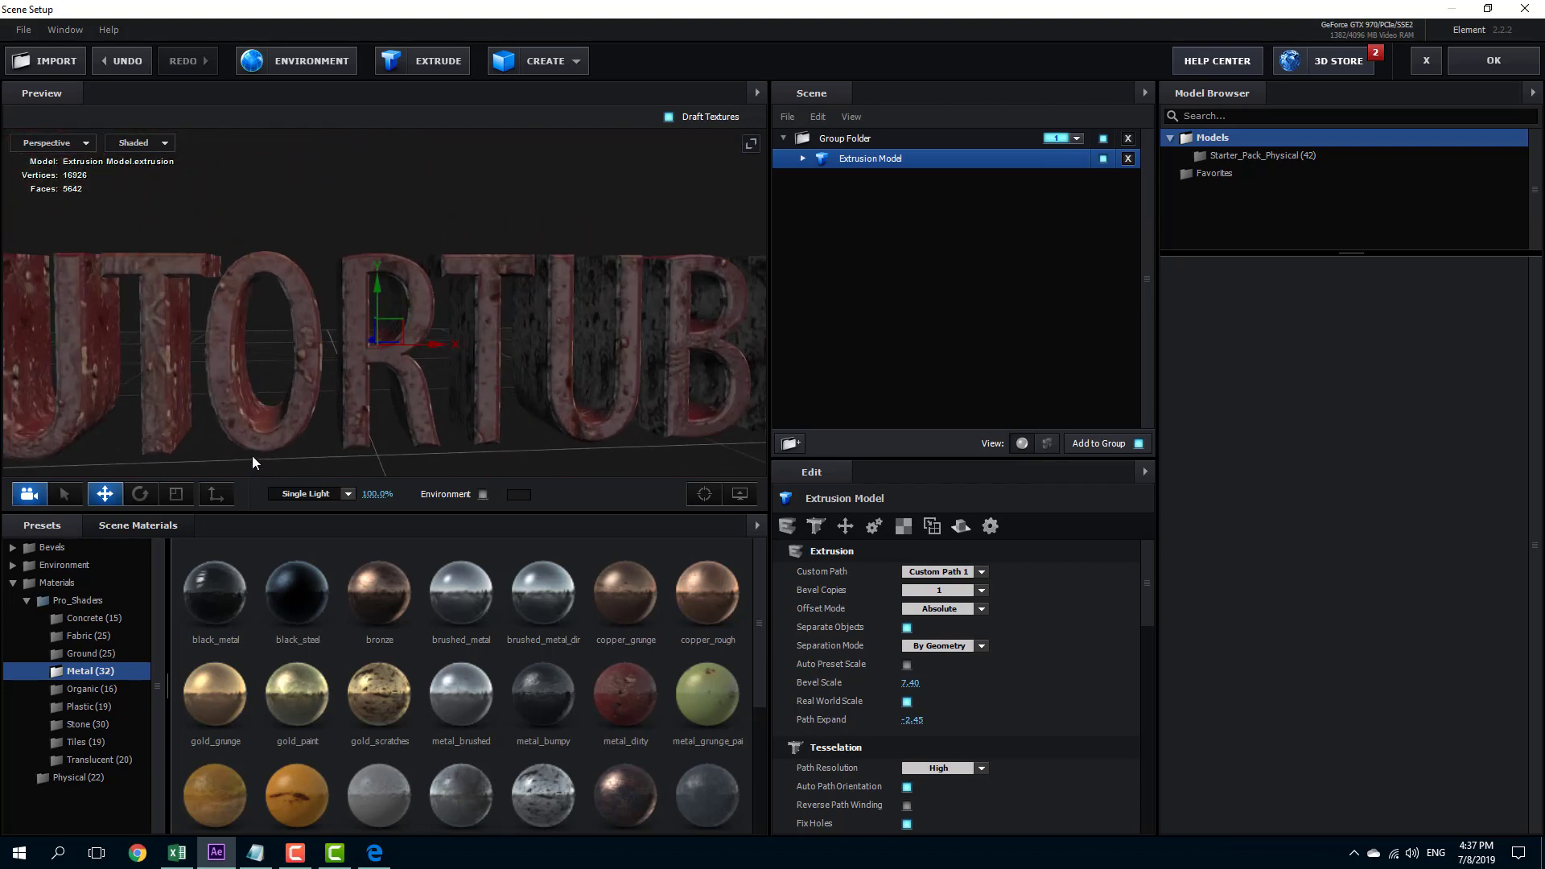
# Apply the Blue preset from Bevels > Physical to the TUTORTUBE text.
pyautogui.click(16, 551)
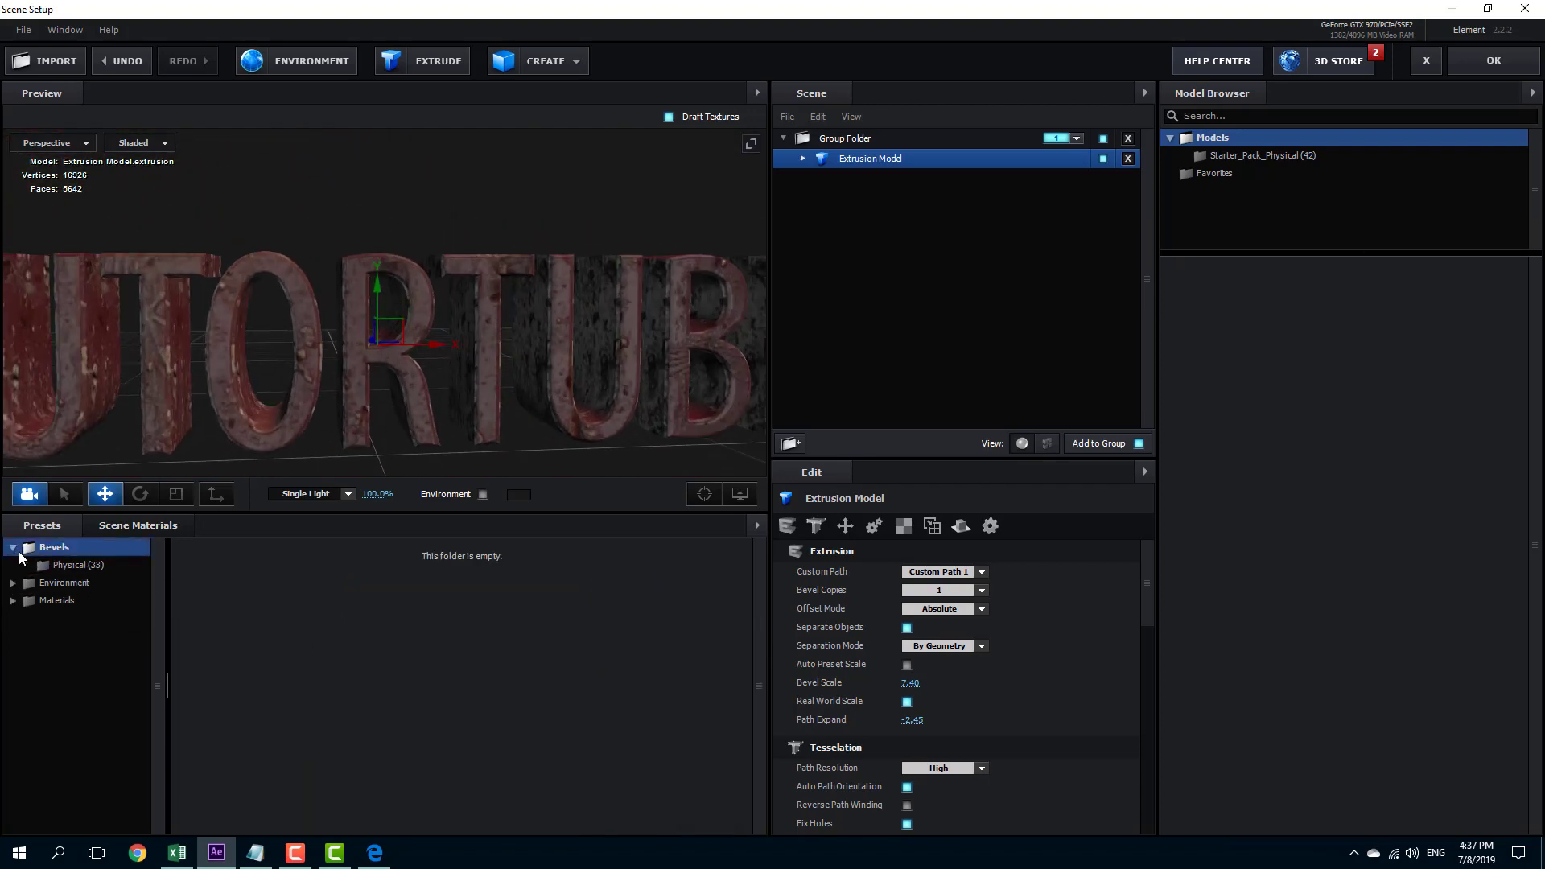
pyautogui.click(70, 566)
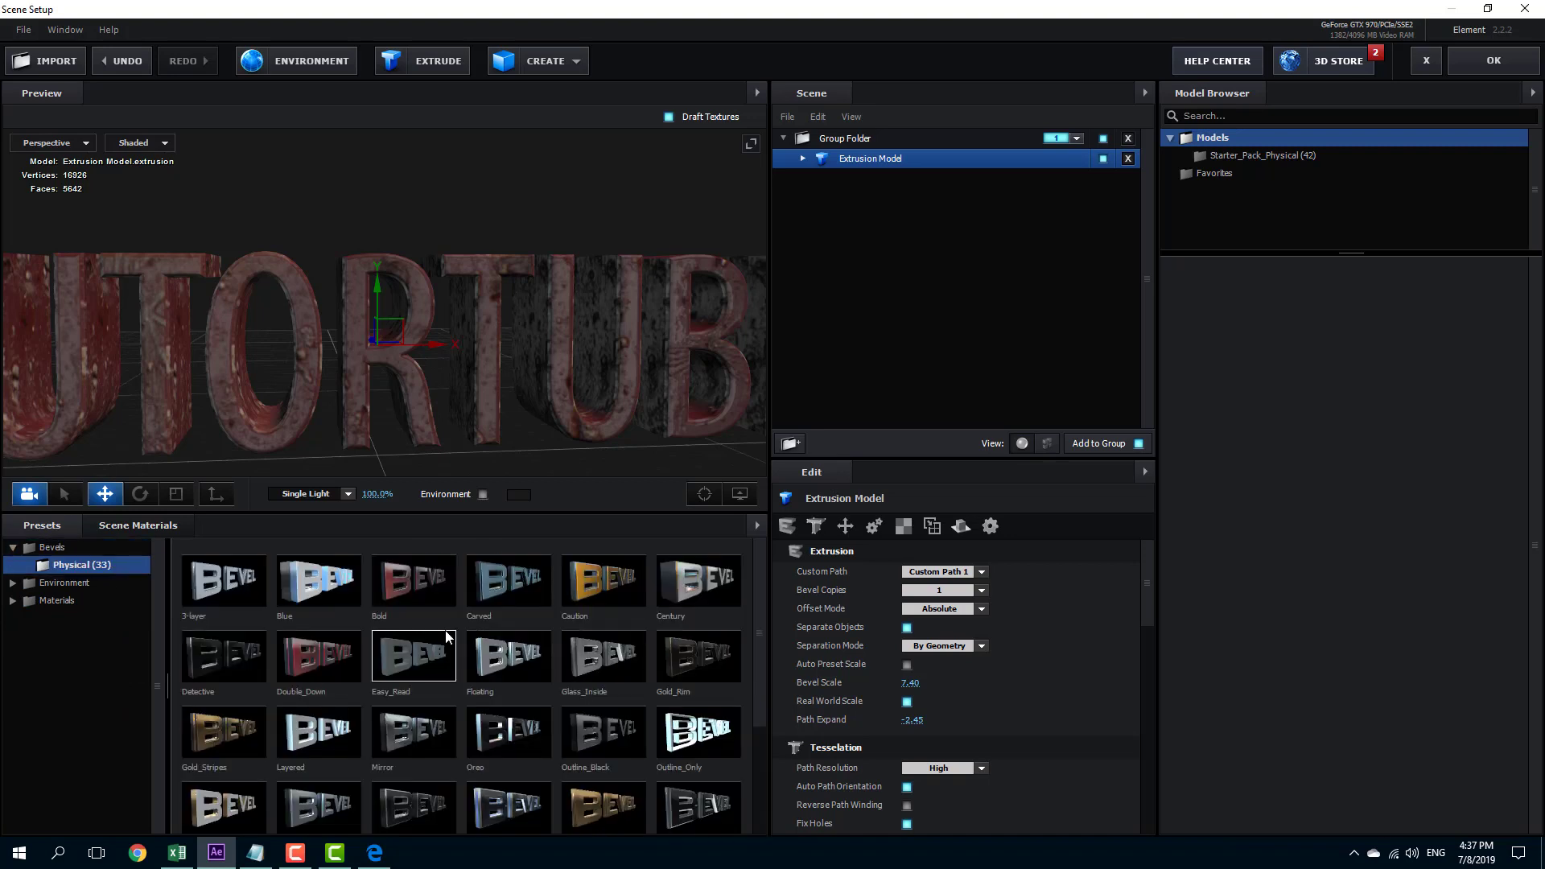
pyautogui.click(337, 592)
pyautogui.moveTo(378, 402); pyautogui.dragTo(607, 359)
pyautogui.scroll(-3, 390, 418)
pyautogui.scroll(1, 390, 419)
# Try the Outline_Only bevel preset, then apply the Step preset to the model.
pyautogui.moveTo(699, 737); pyautogui.dragTo(573, 354)
pyautogui.moveTo(523, 417); pyautogui.dragTo(547, 346)
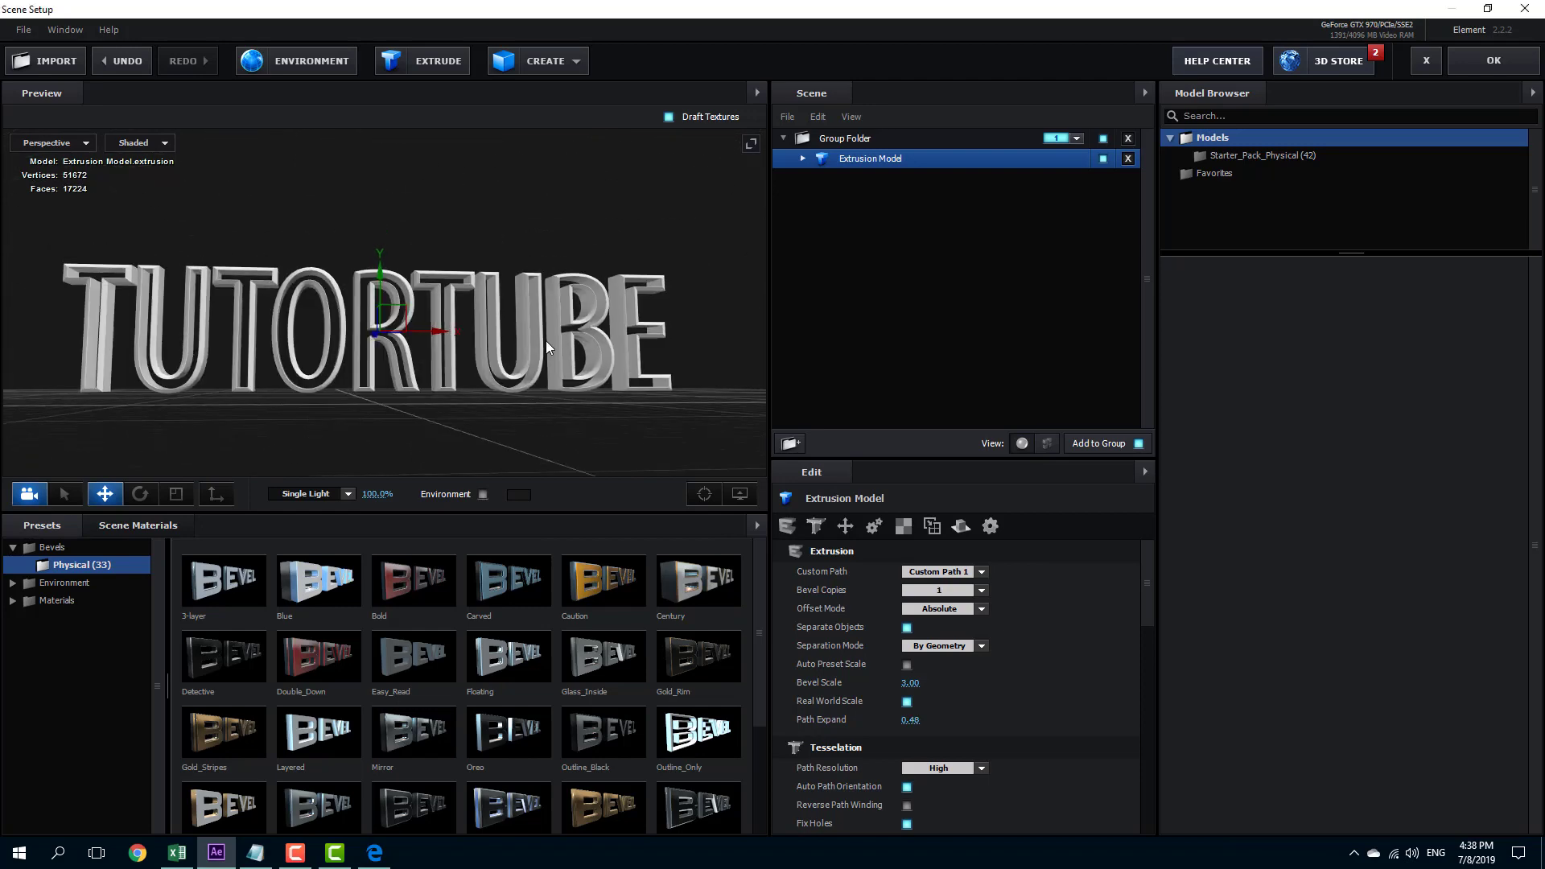
pyautogui.scroll(-2, 517, 733)
pyautogui.moveTo(602, 715); pyautogui.dragTo(533, 393)
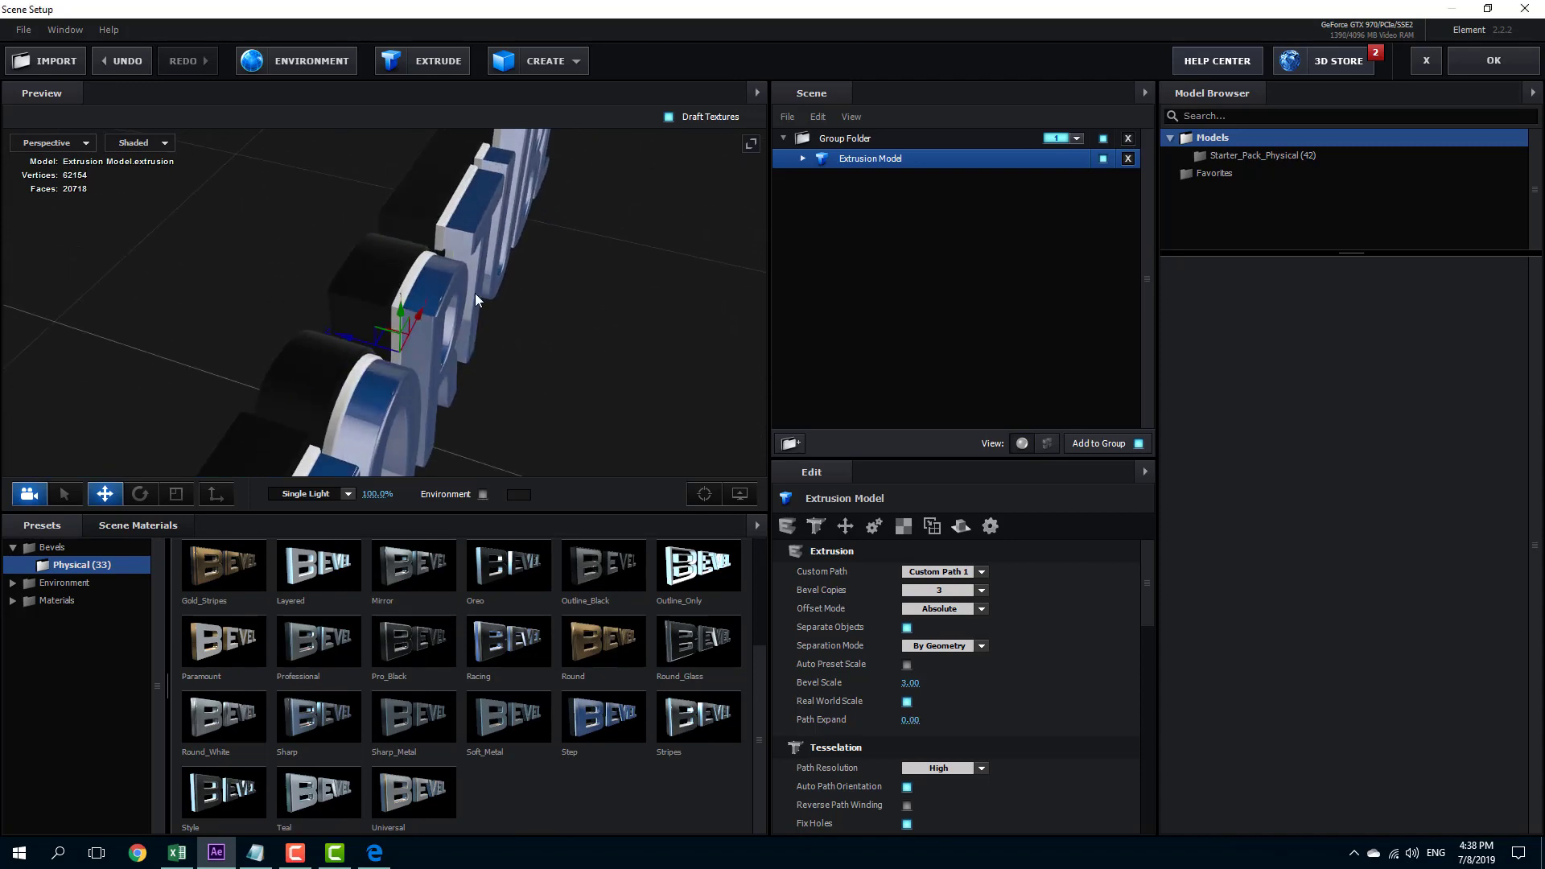
# Expand the Extrusion Model bevels and give the front bevel the gold_scratches material.
pyautogui.click(803, 159)
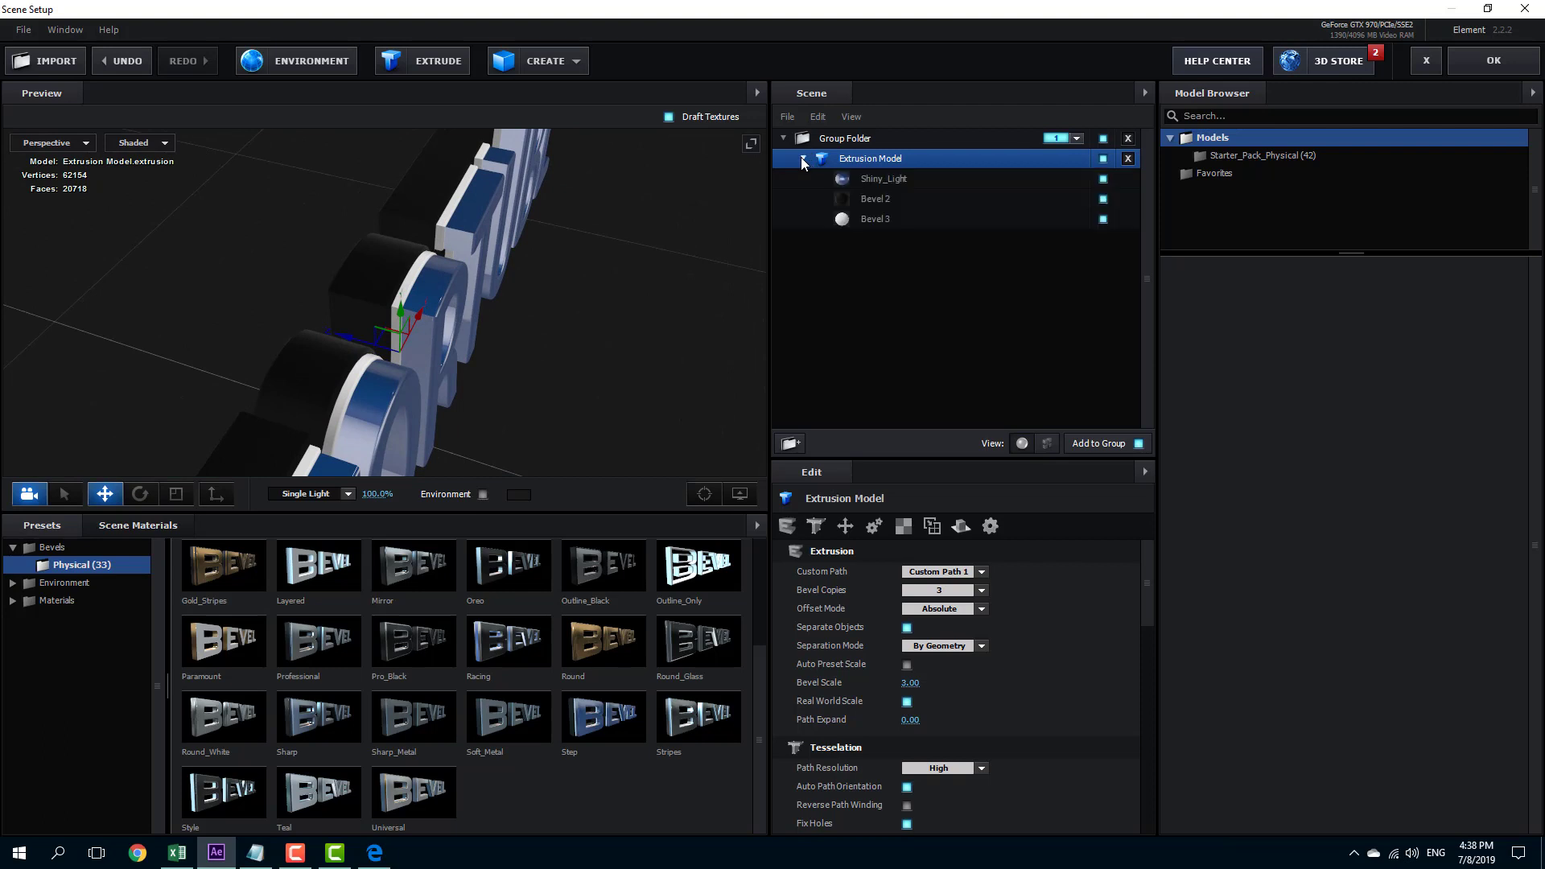
pyautogui.click(908, 180)
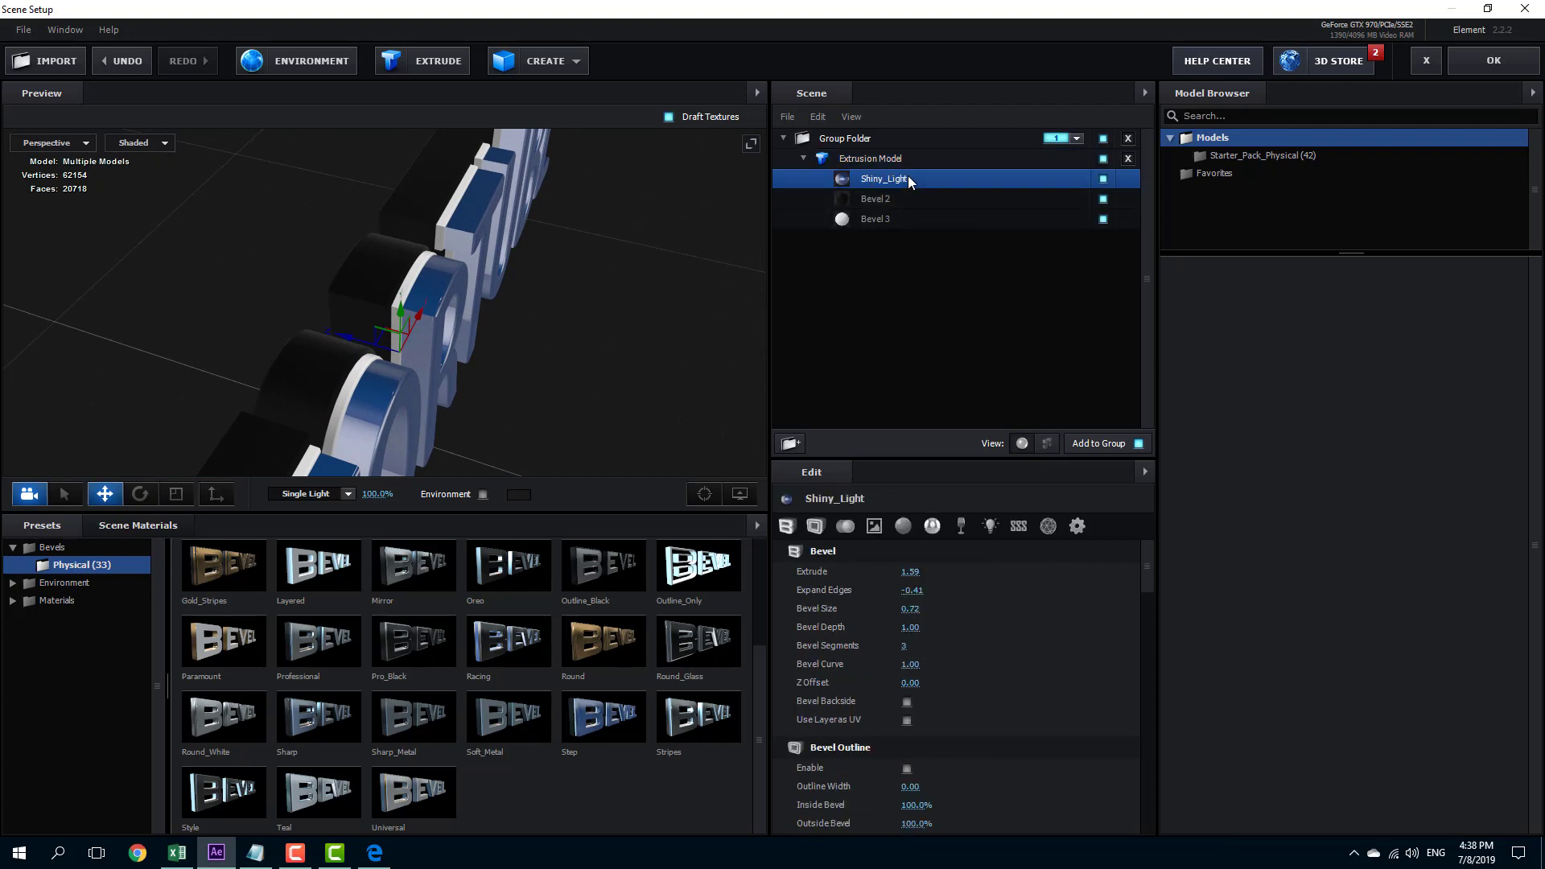
pyautogui.click(55, 585)
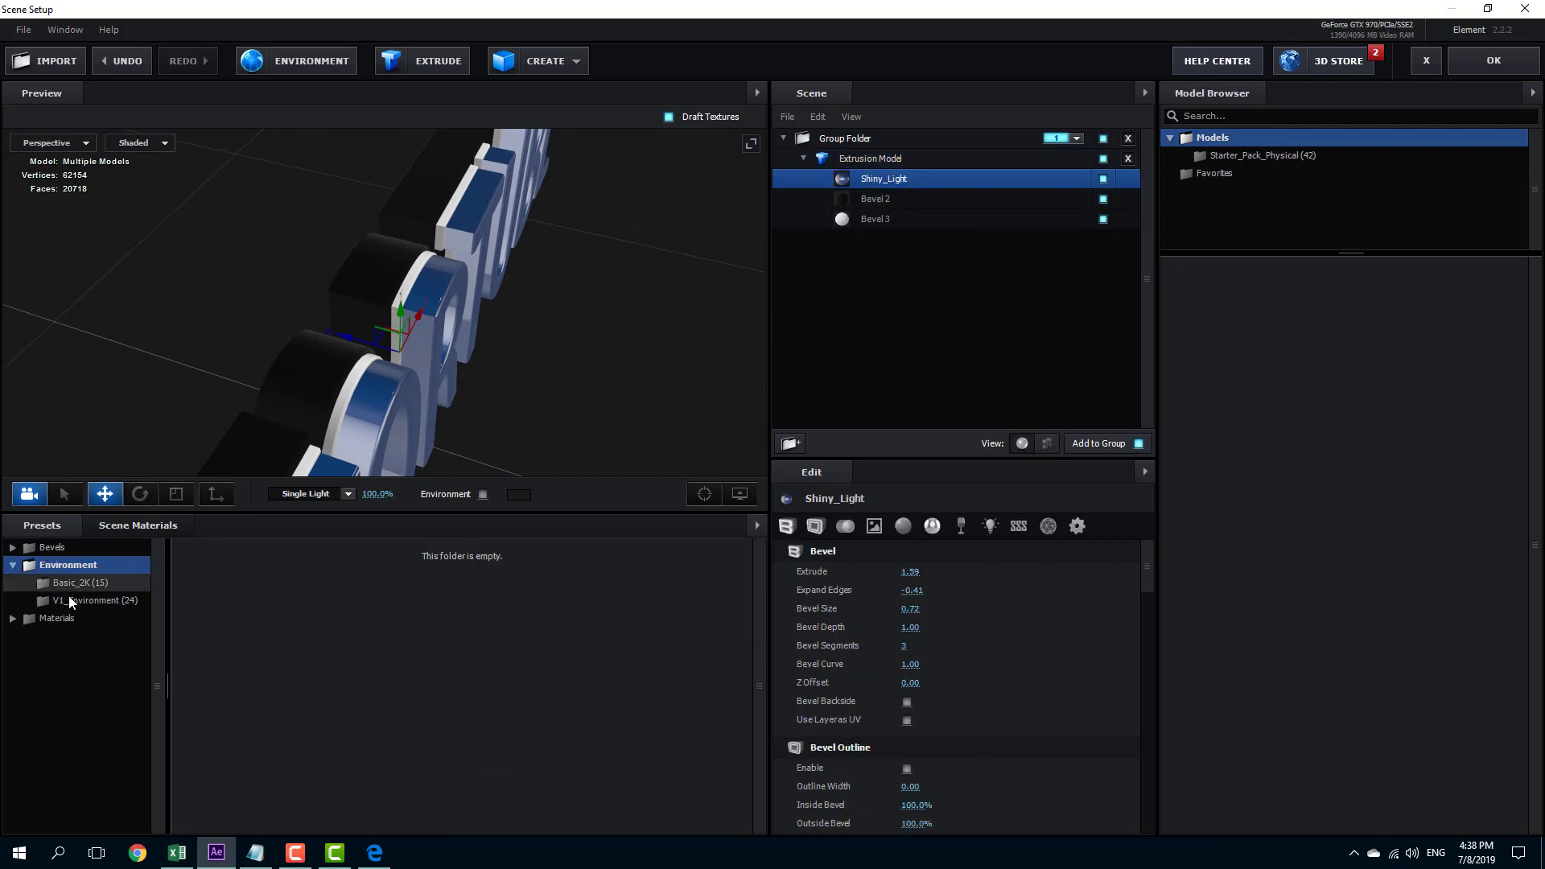
pyautogui.click(69, 597)
pyautogui.click(83, 603)
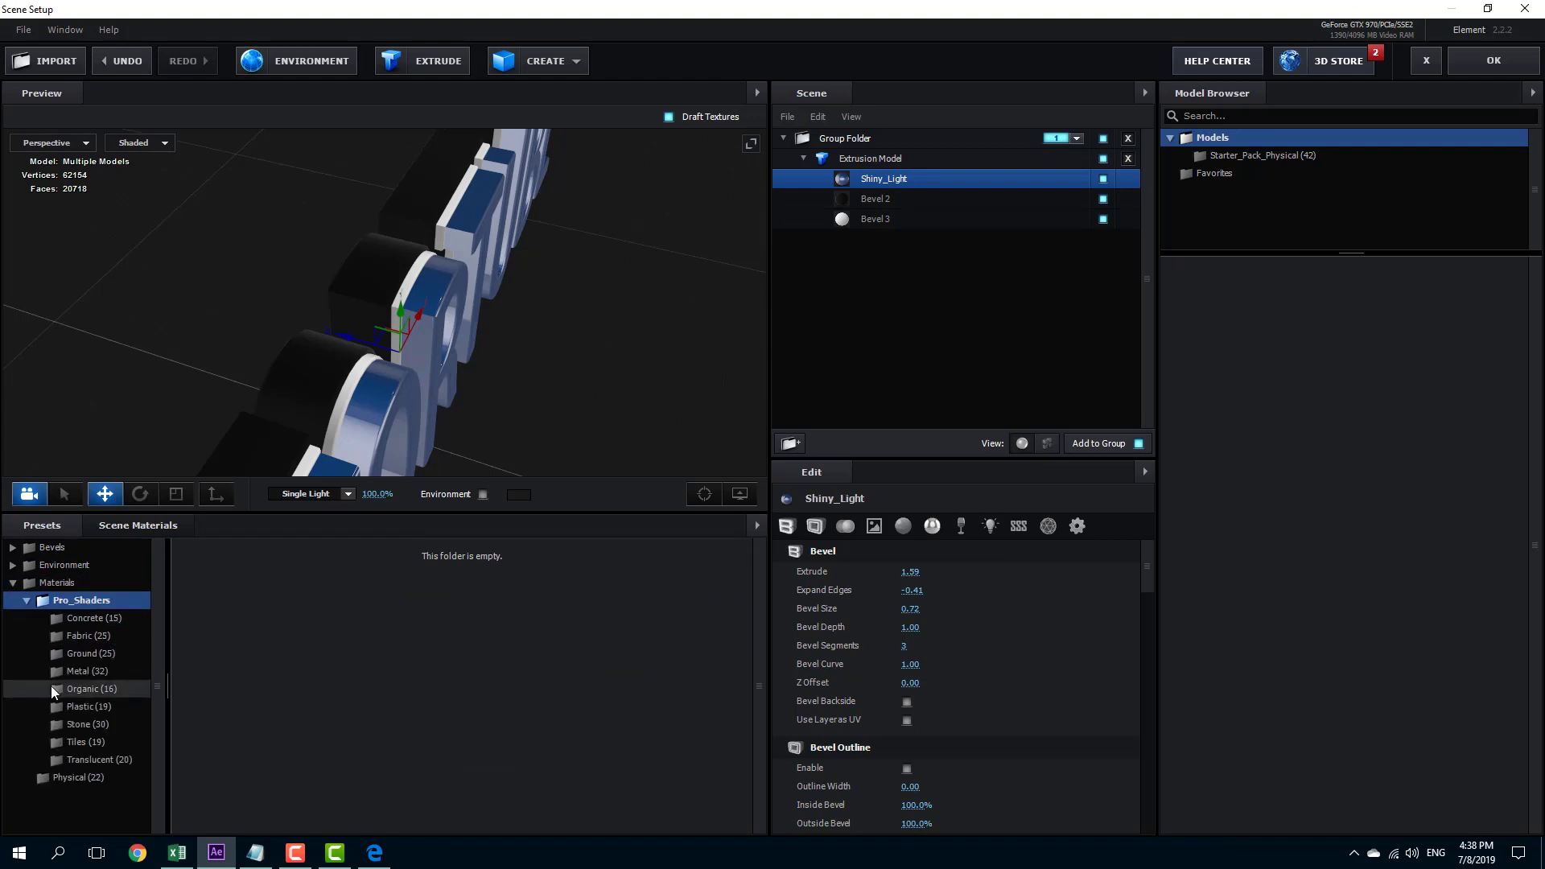
pyautogui.click(81, 671)
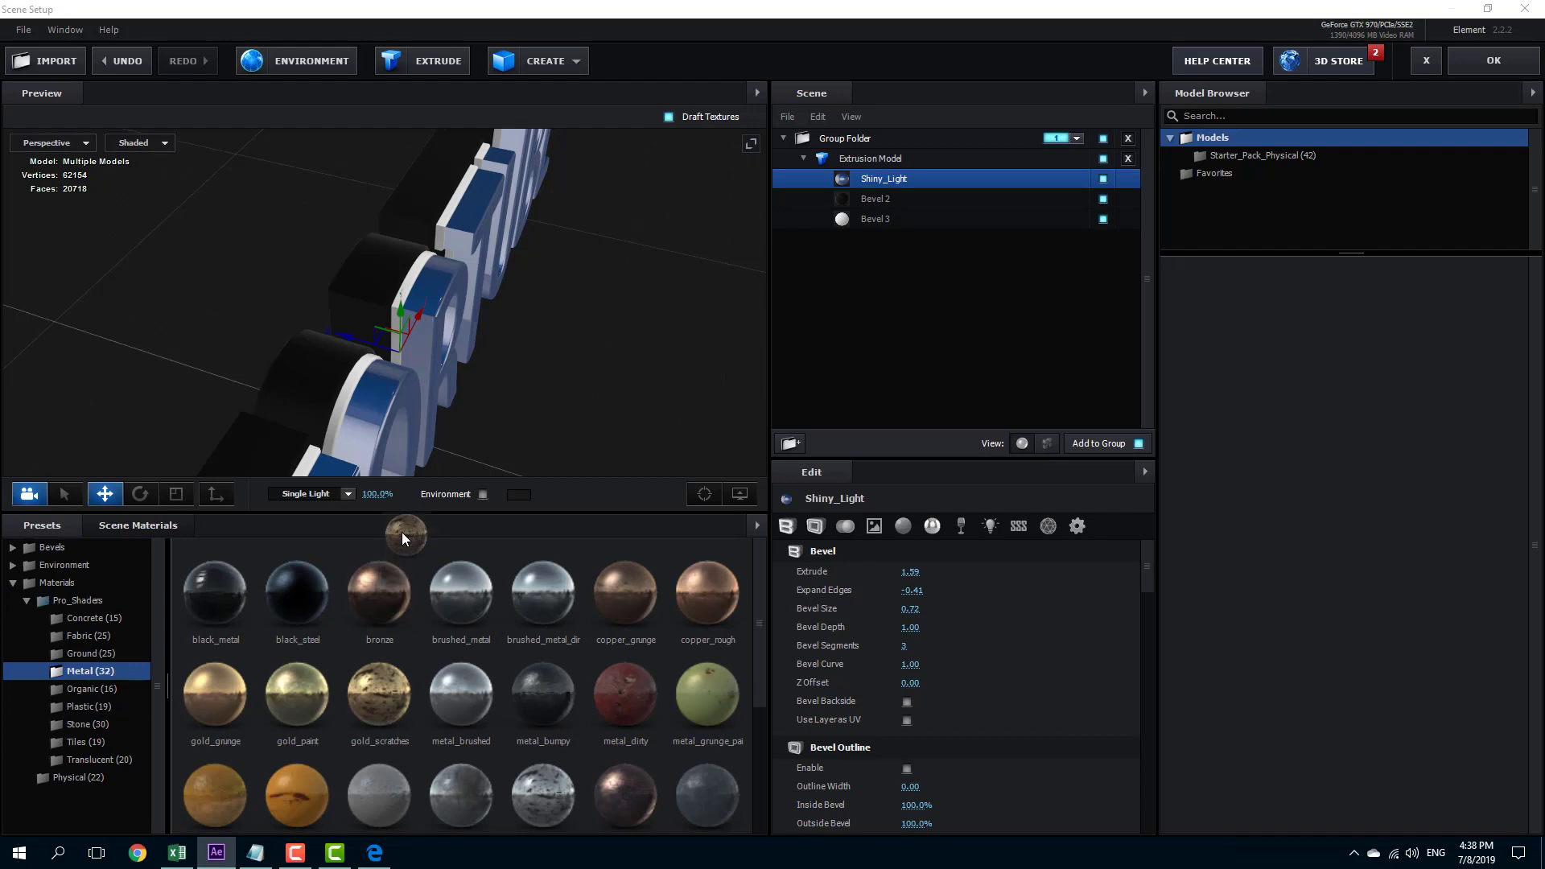
pyautogui.moveTo(379, 412); pyautogui.dragTo(604, 610)
# Give the other bevels metal_dirty and metal_grunge_painted_01, then accept Scene Setup with OK.
pyautogui.moveTo(629, 682); pyautogui.dragTo(388, 262)
pyautogui.moveTo(518, 389); pyautogui.dragTo(684, 534)
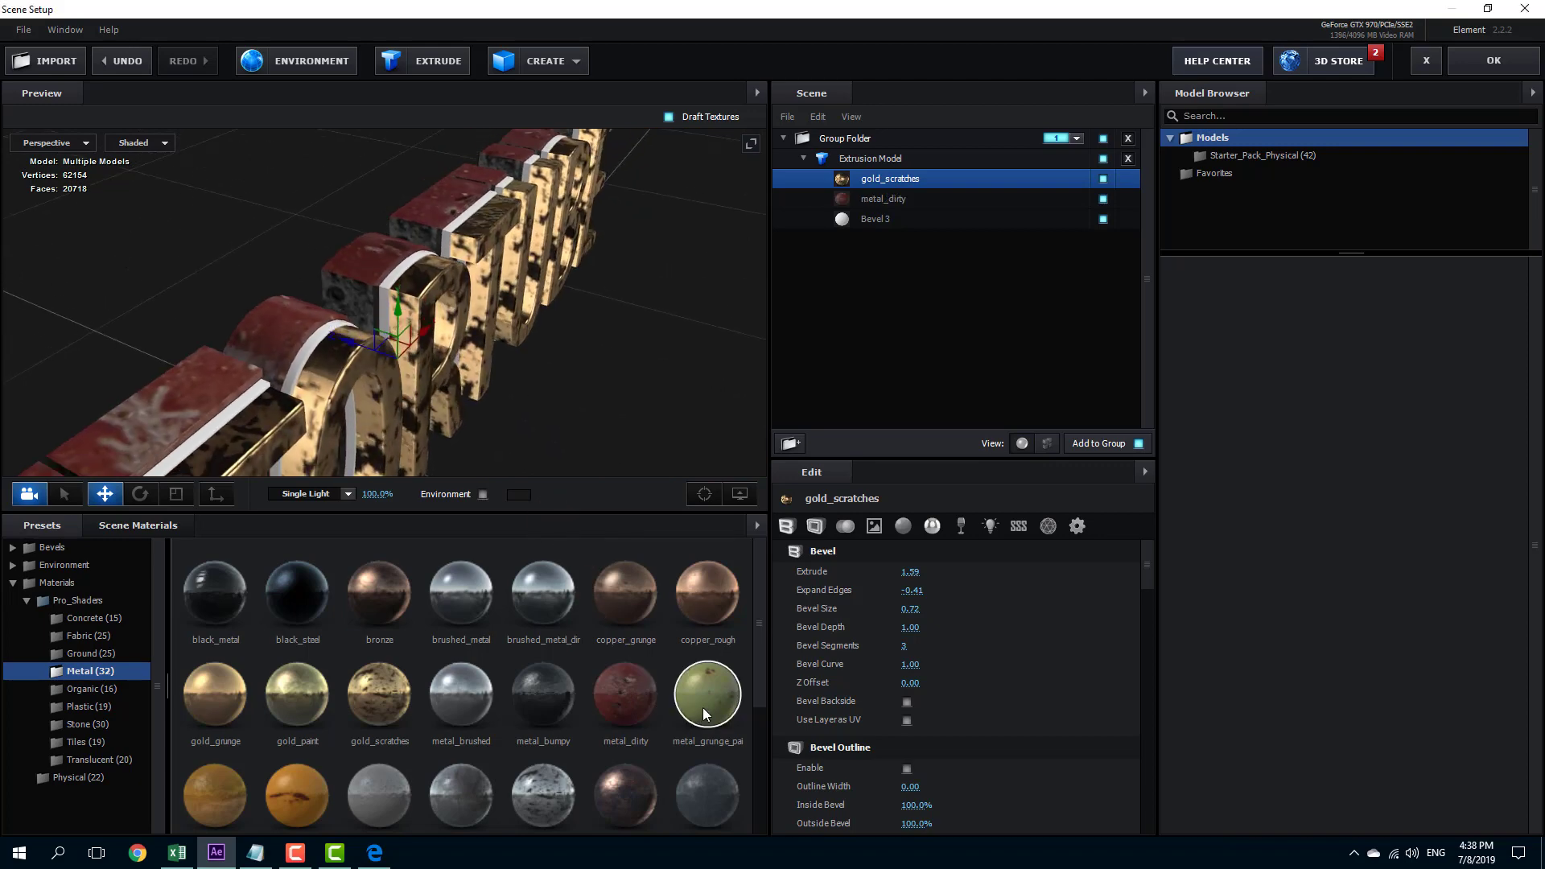
pyautogui.moveTo(414, 296); pyautogui.dragTo(427, 369)
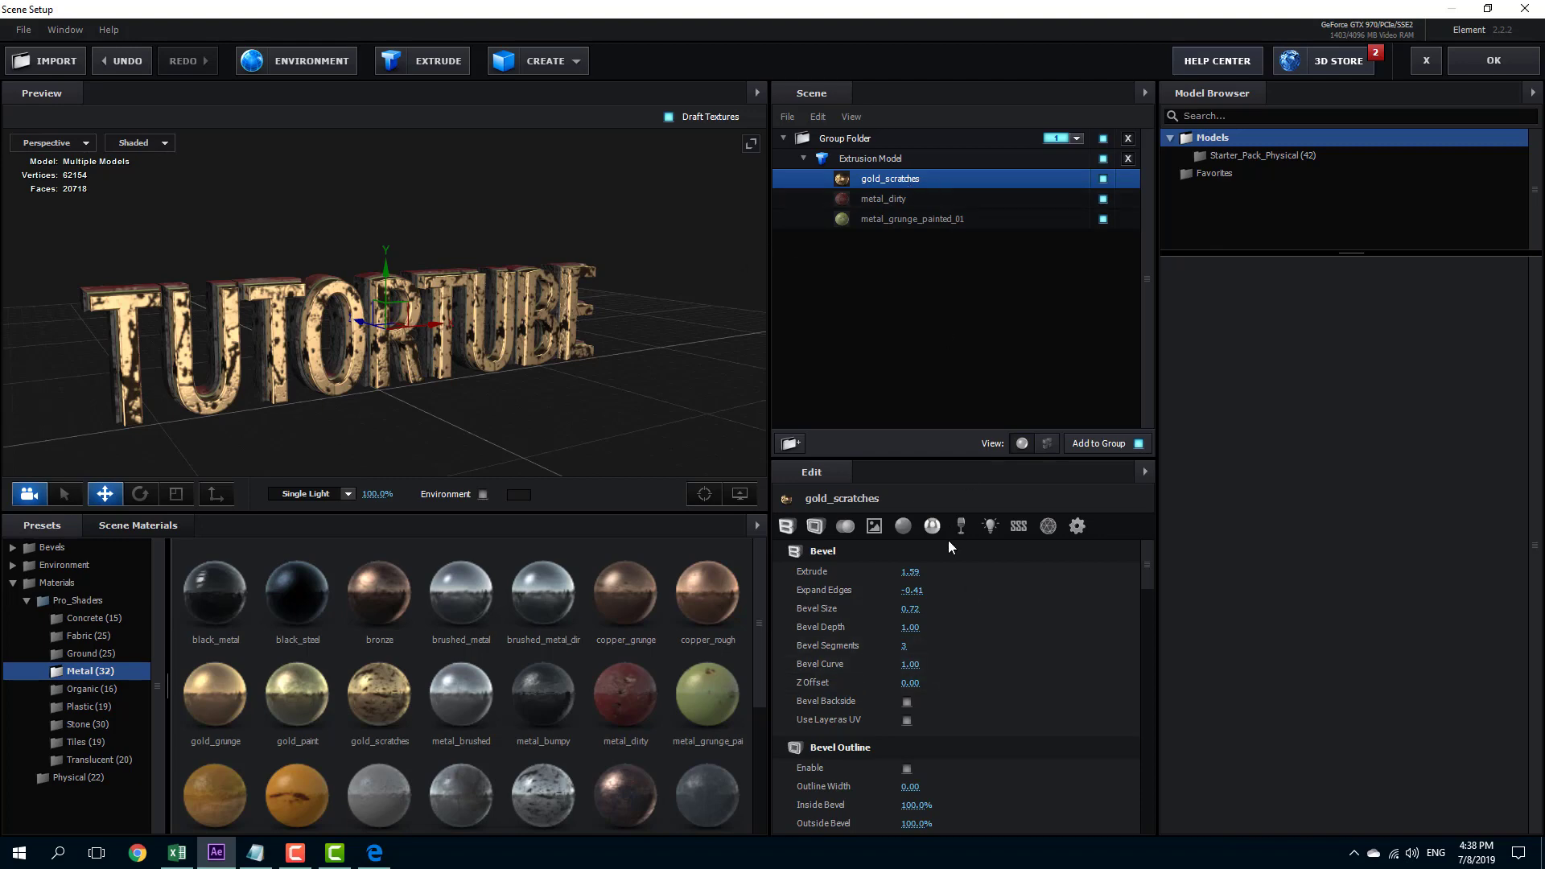
pyautogui.scroll(-10, 802, 667)
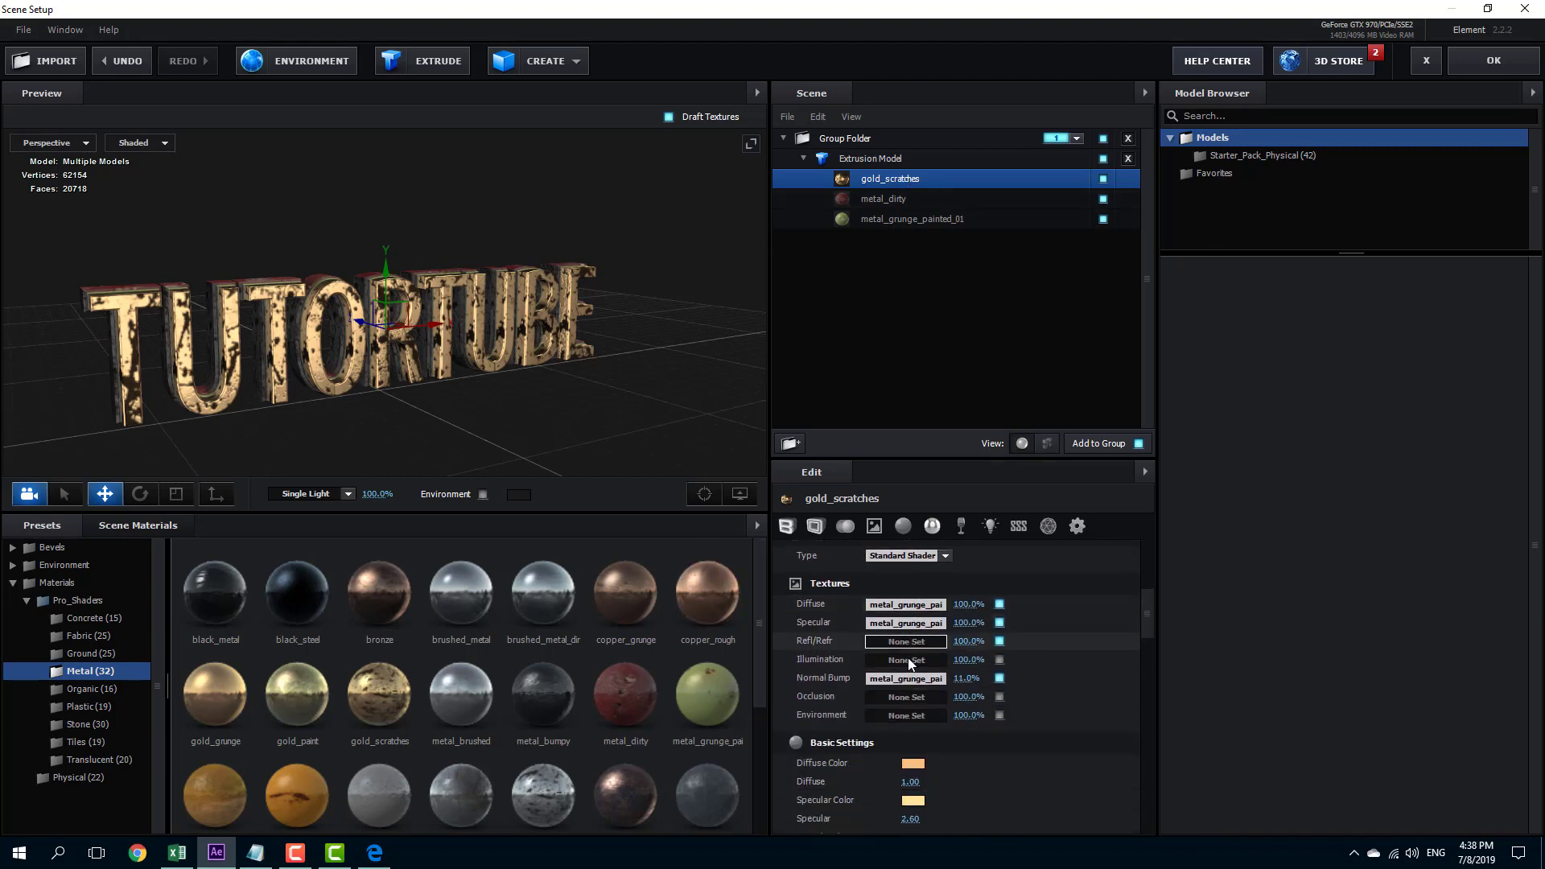
pyautogui.scroll(-2, 908, 658)
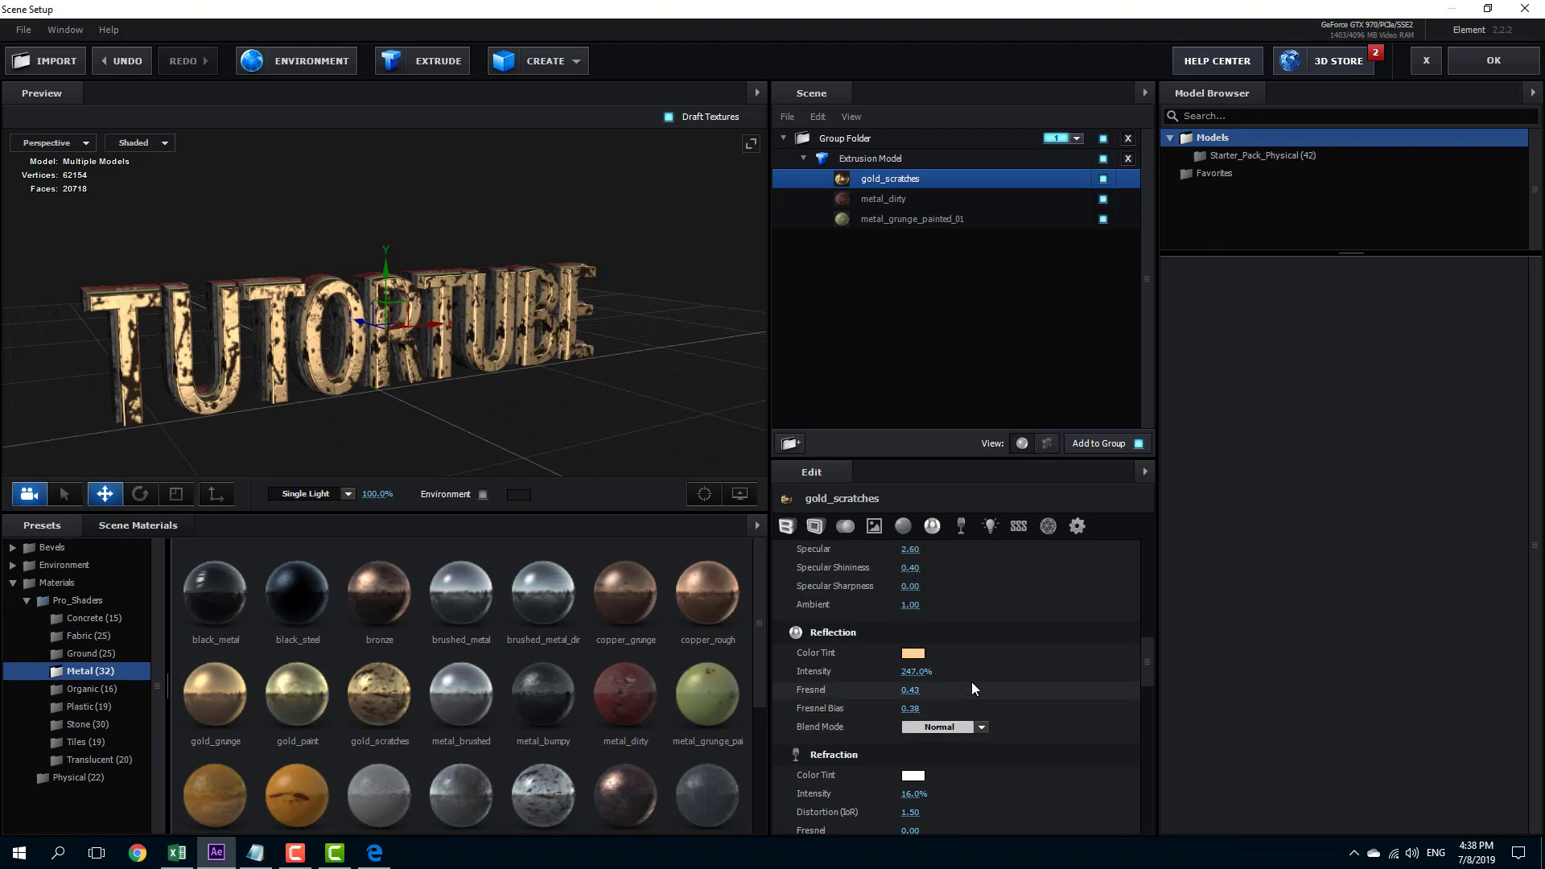
pyautogui.scroll(-5, 962, 678)
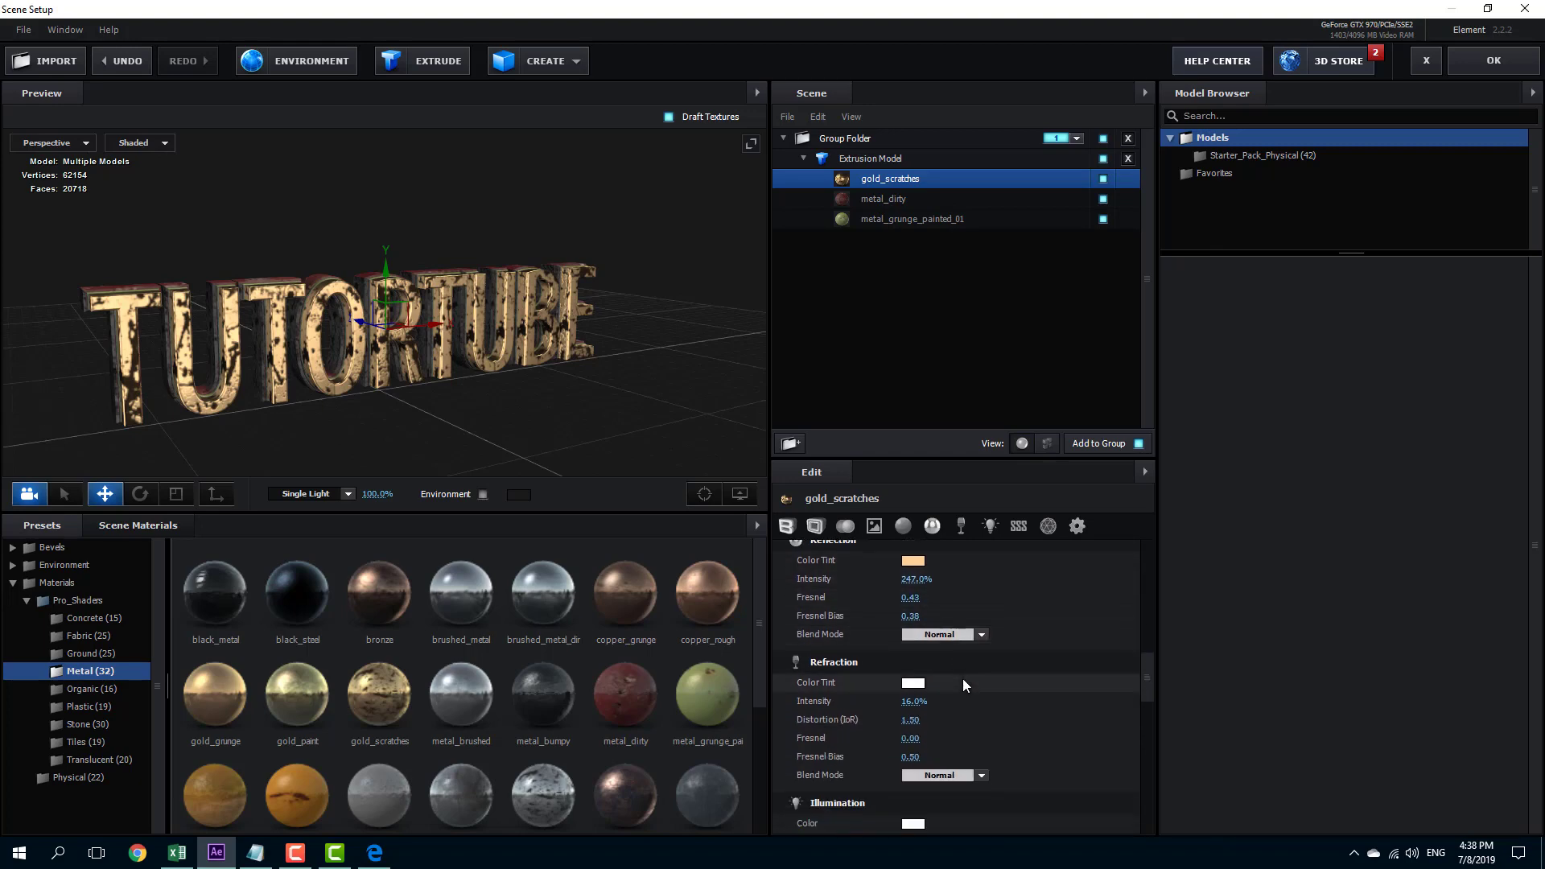
pyautogui.moveTo(529, 293); pyautogui.dragTo(568, 307)
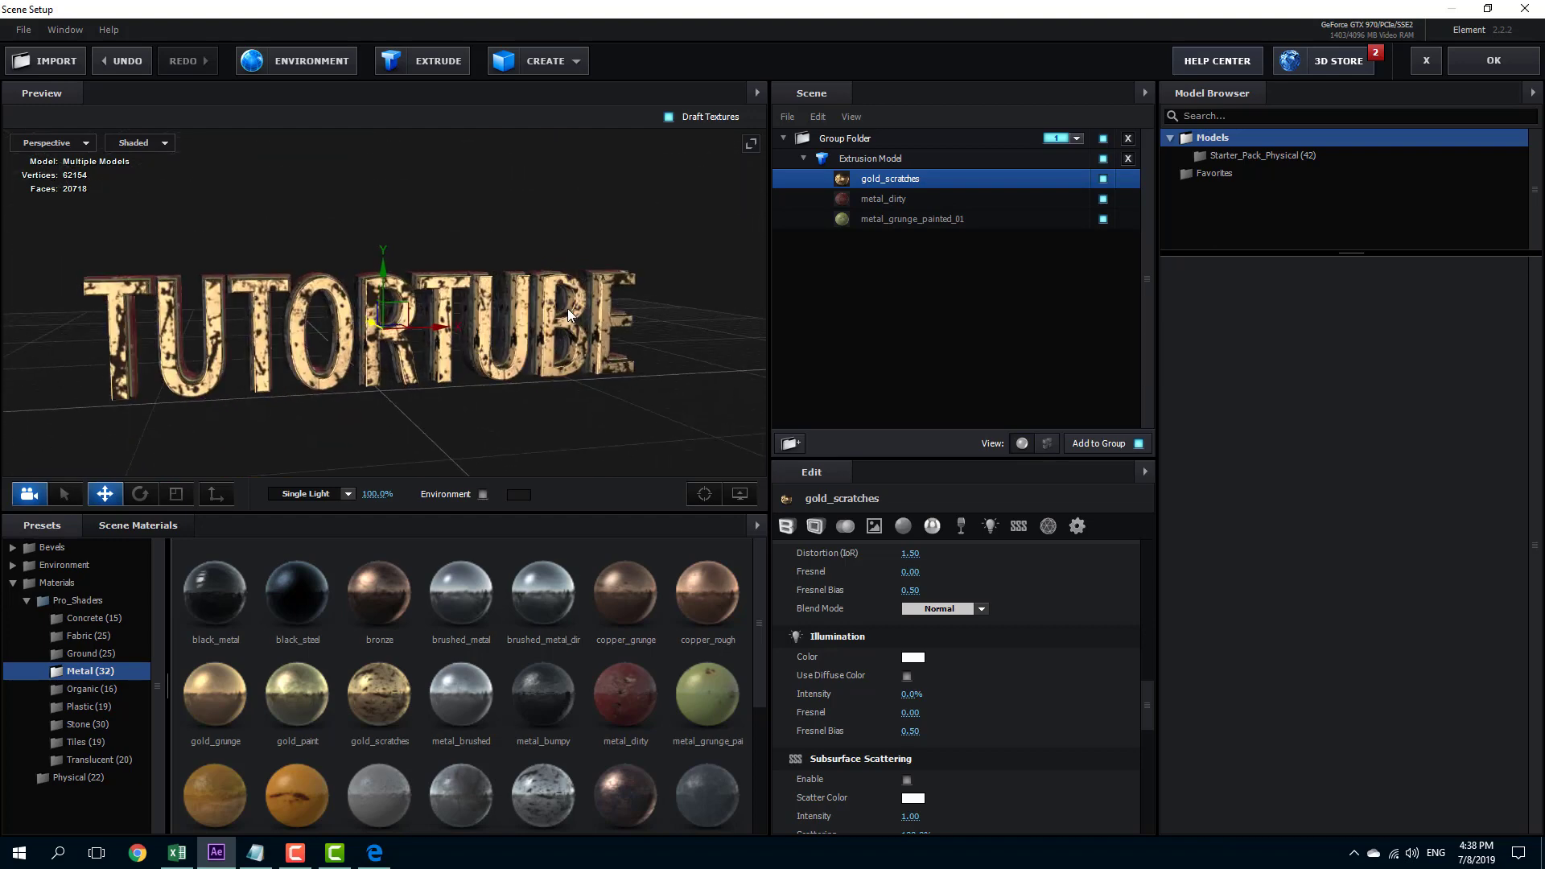
pyautogui.click(1487, 60)
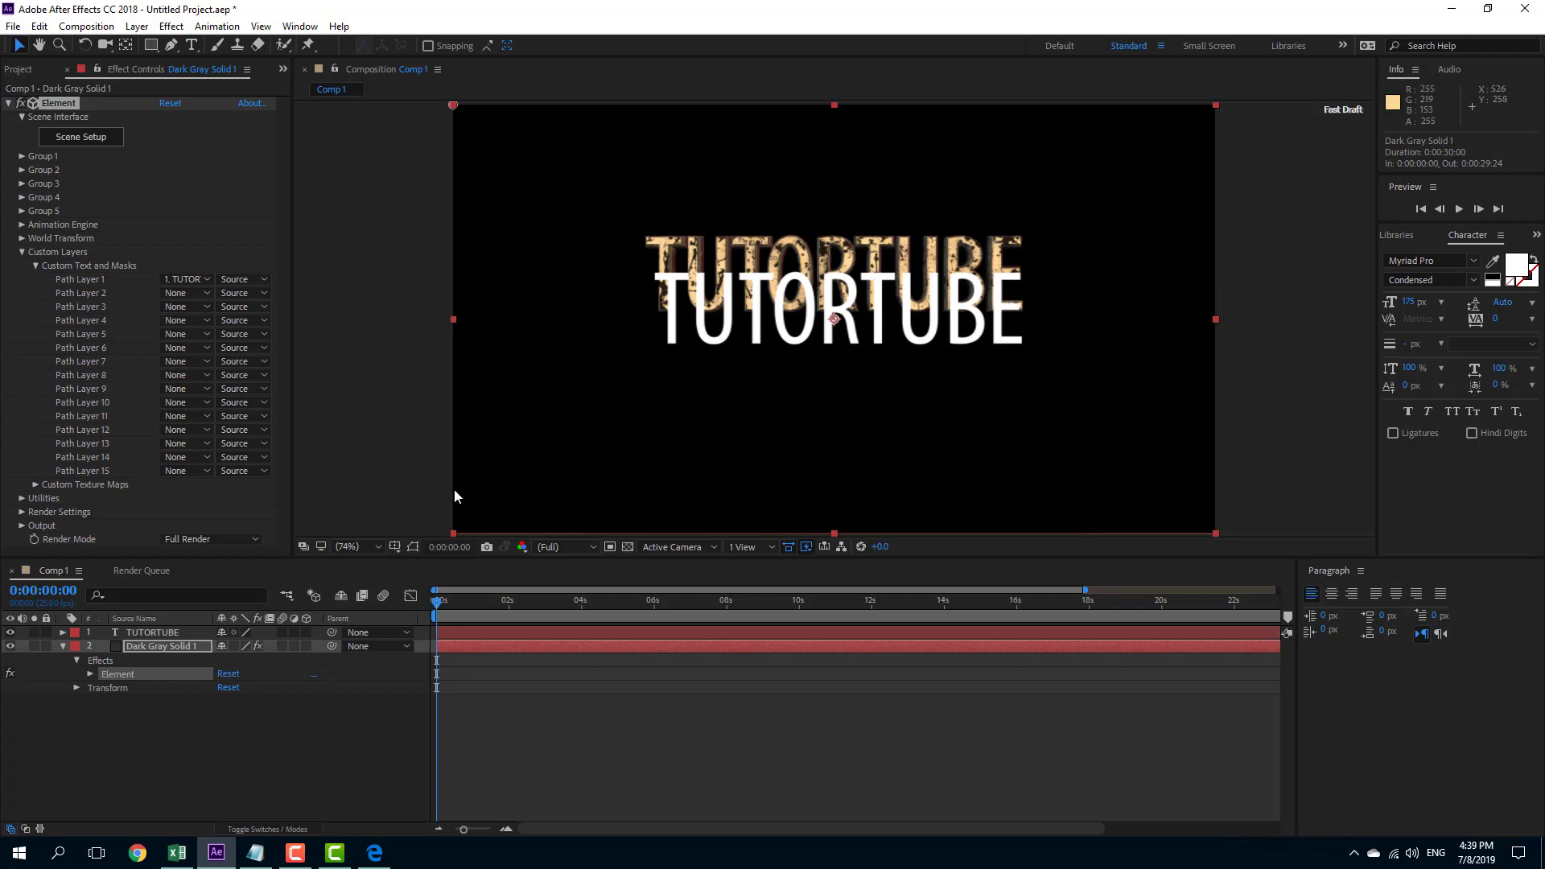
# Test-edit the TUTORTUBE text (add and delete an R), then hide its layer.
pyautogui.click(143, 634)
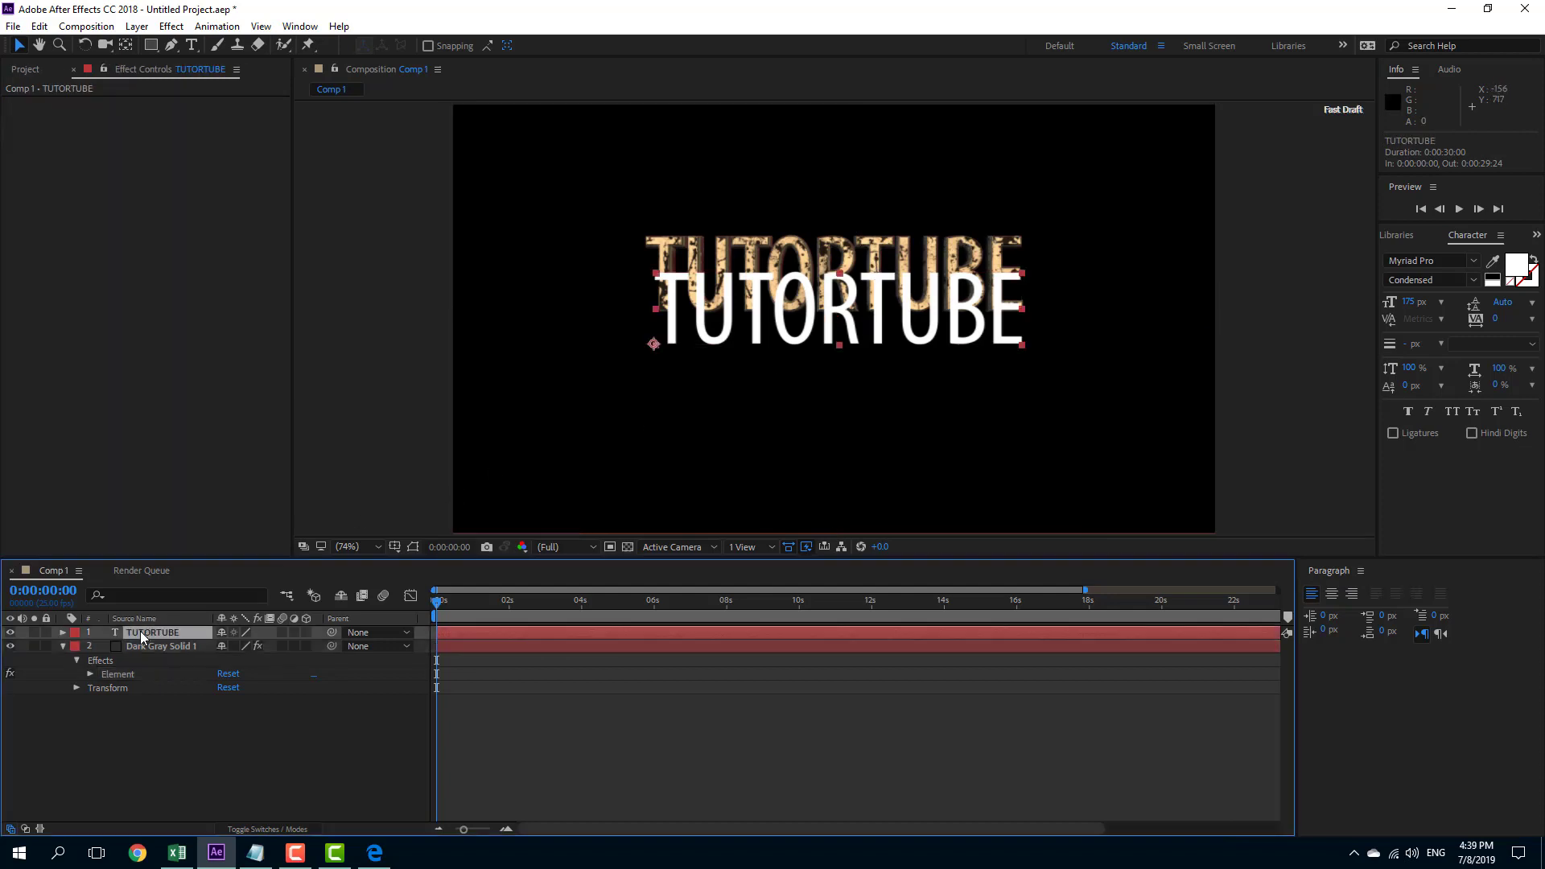
pyautogui.click(934, 305)
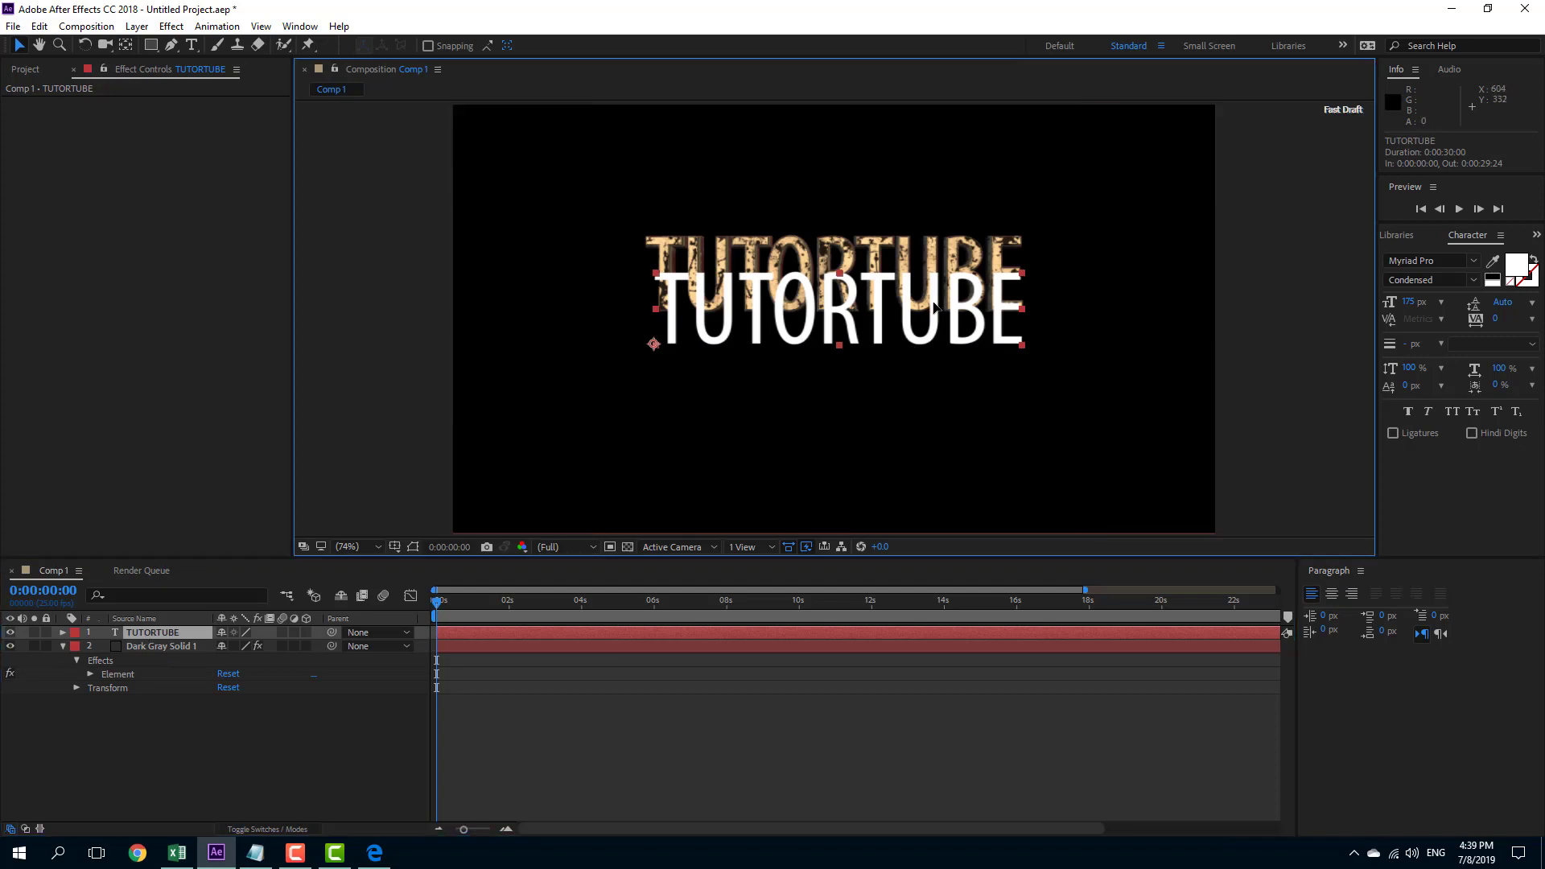
pyautogui.doubleClick(926, 310)
pyautogui.click(904, 300)
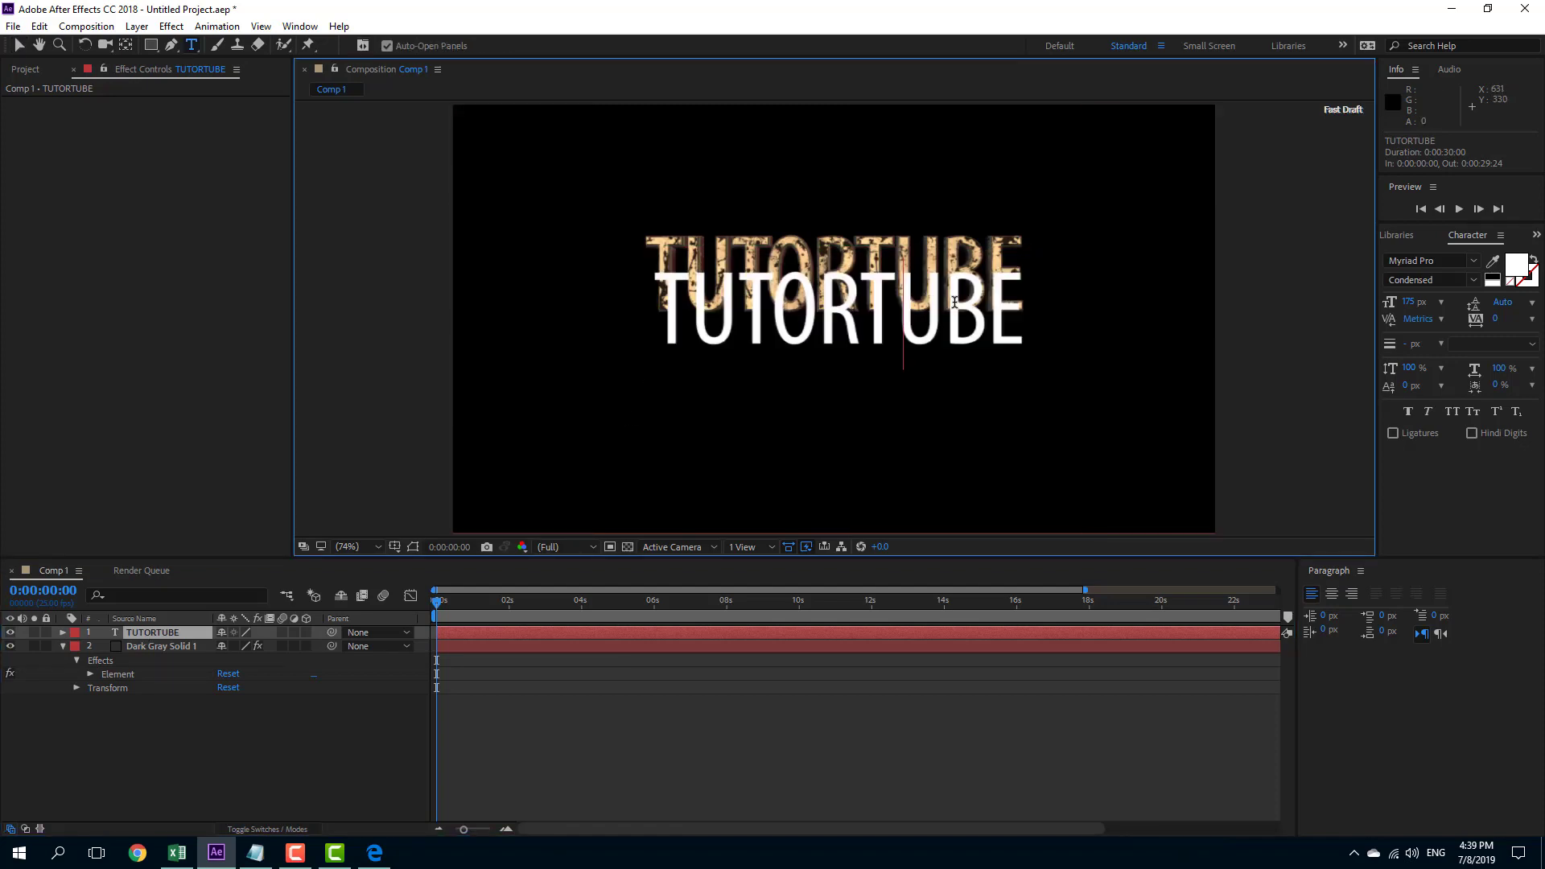
pyautogui.click(1017, 303)
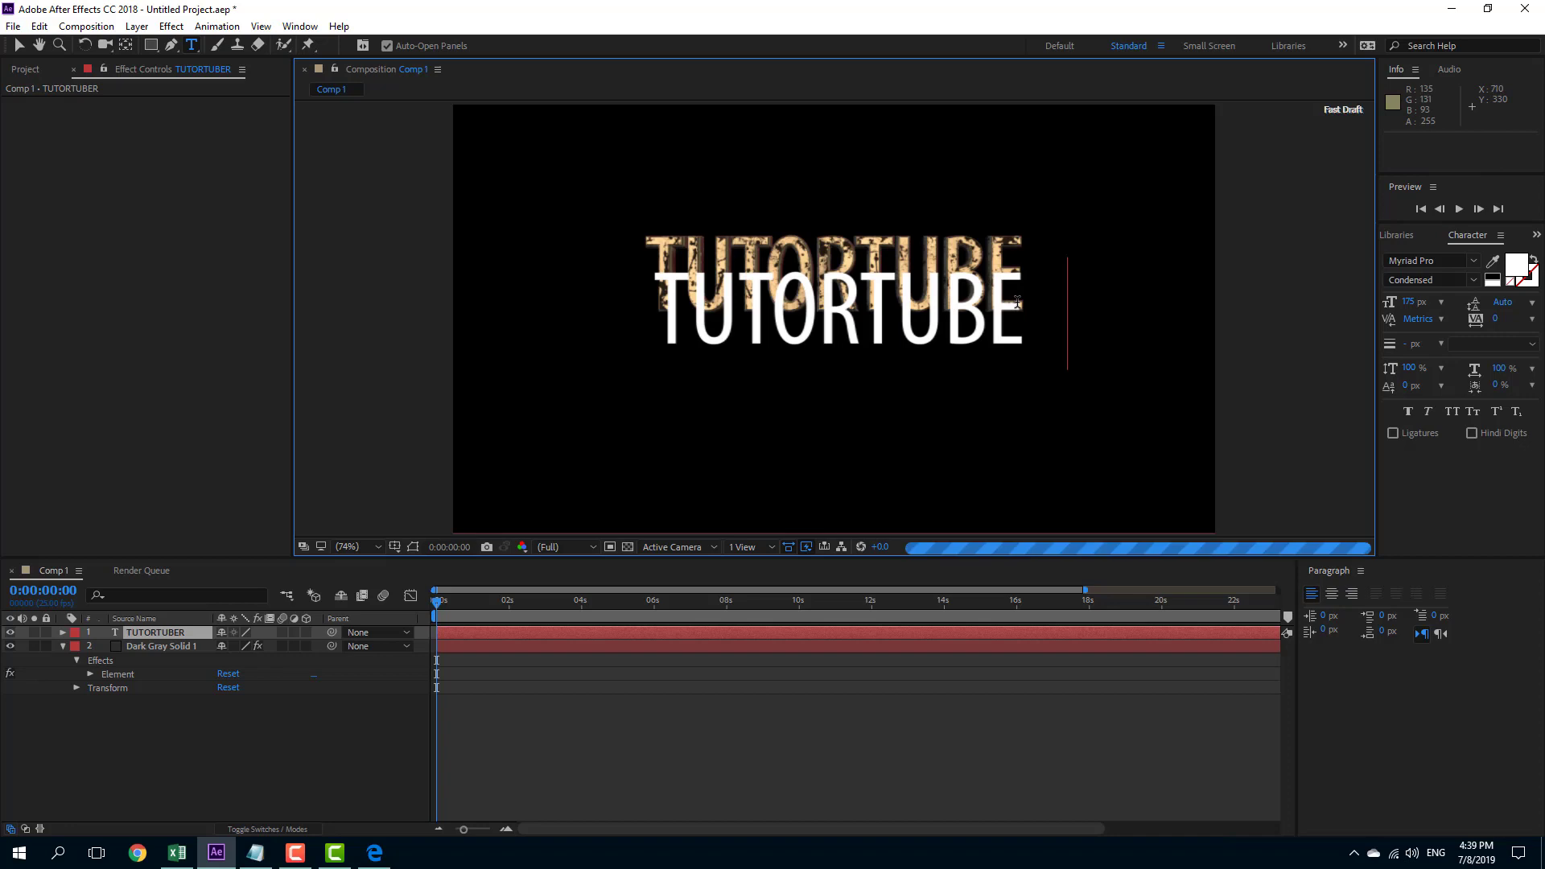
pyautogui.write('R')
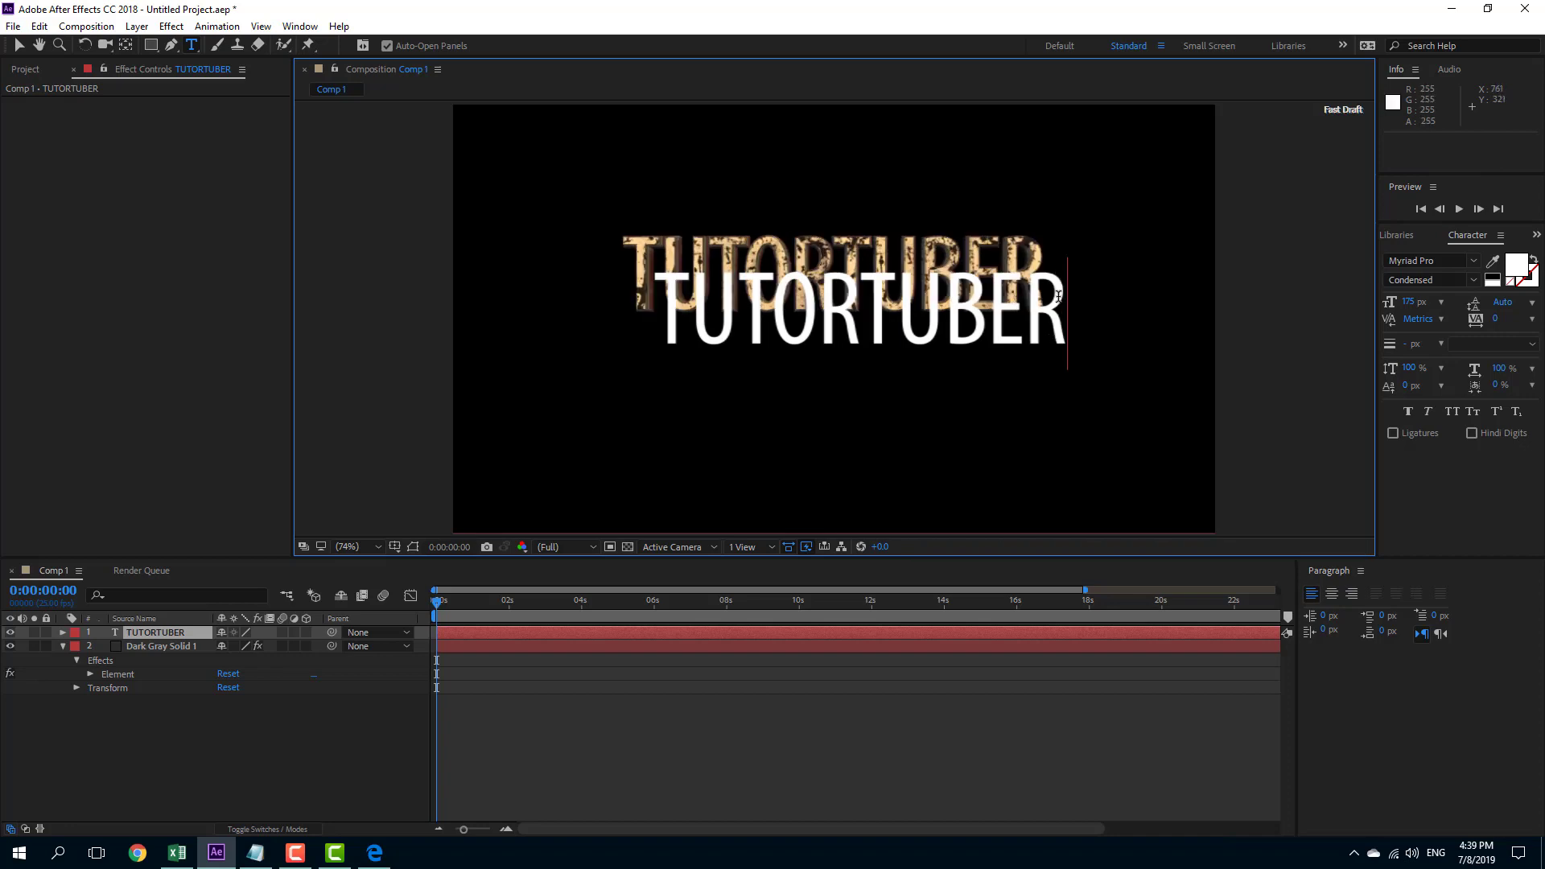
pyautogui.press('BackSpace')
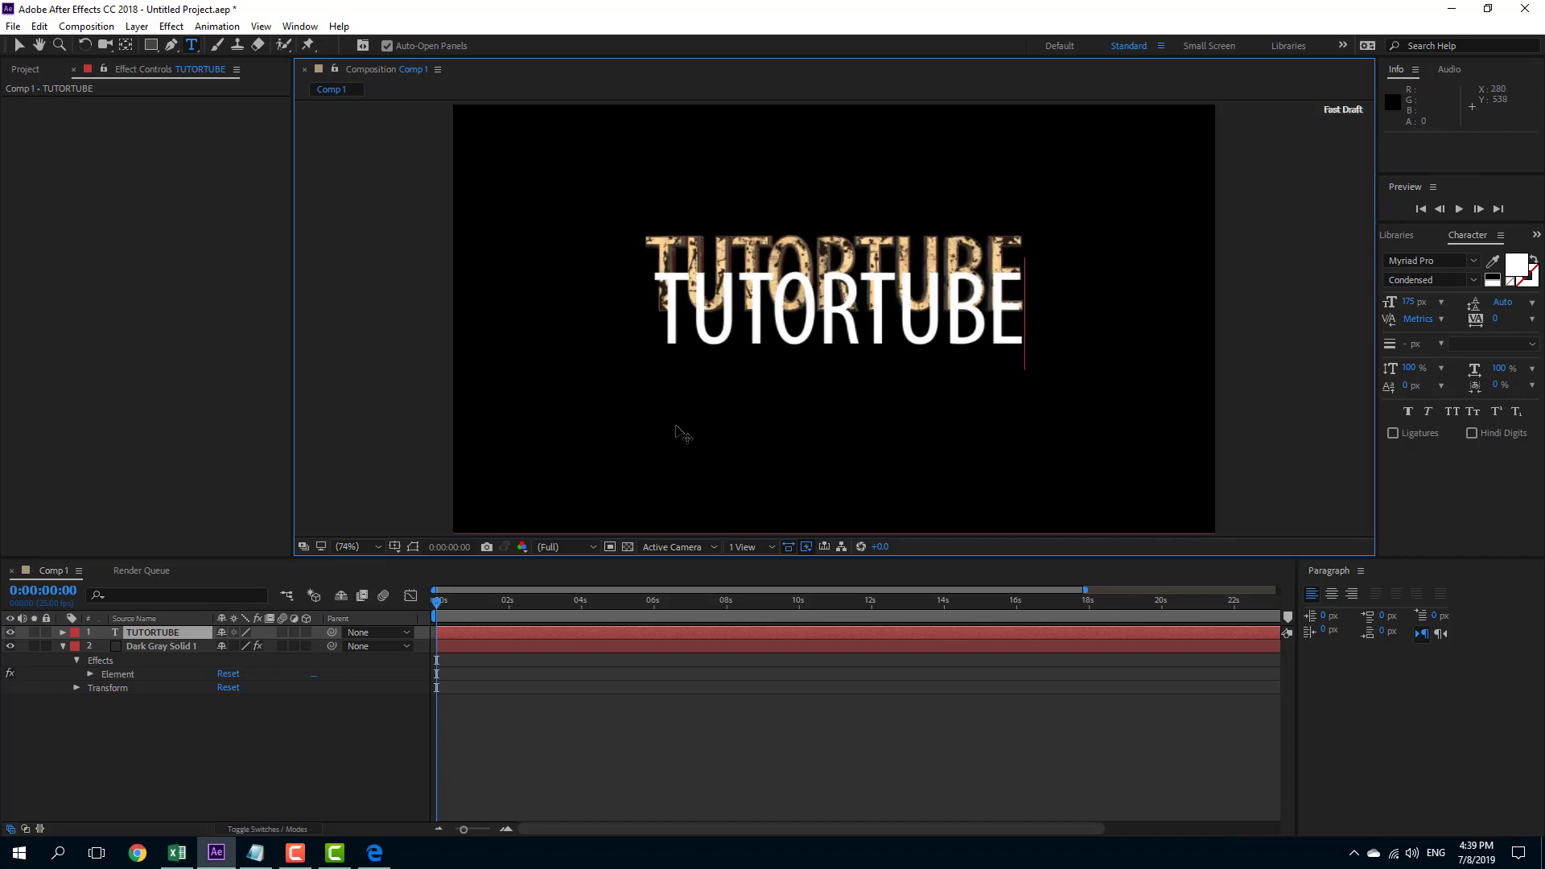
pyautogui.click(9, 633)
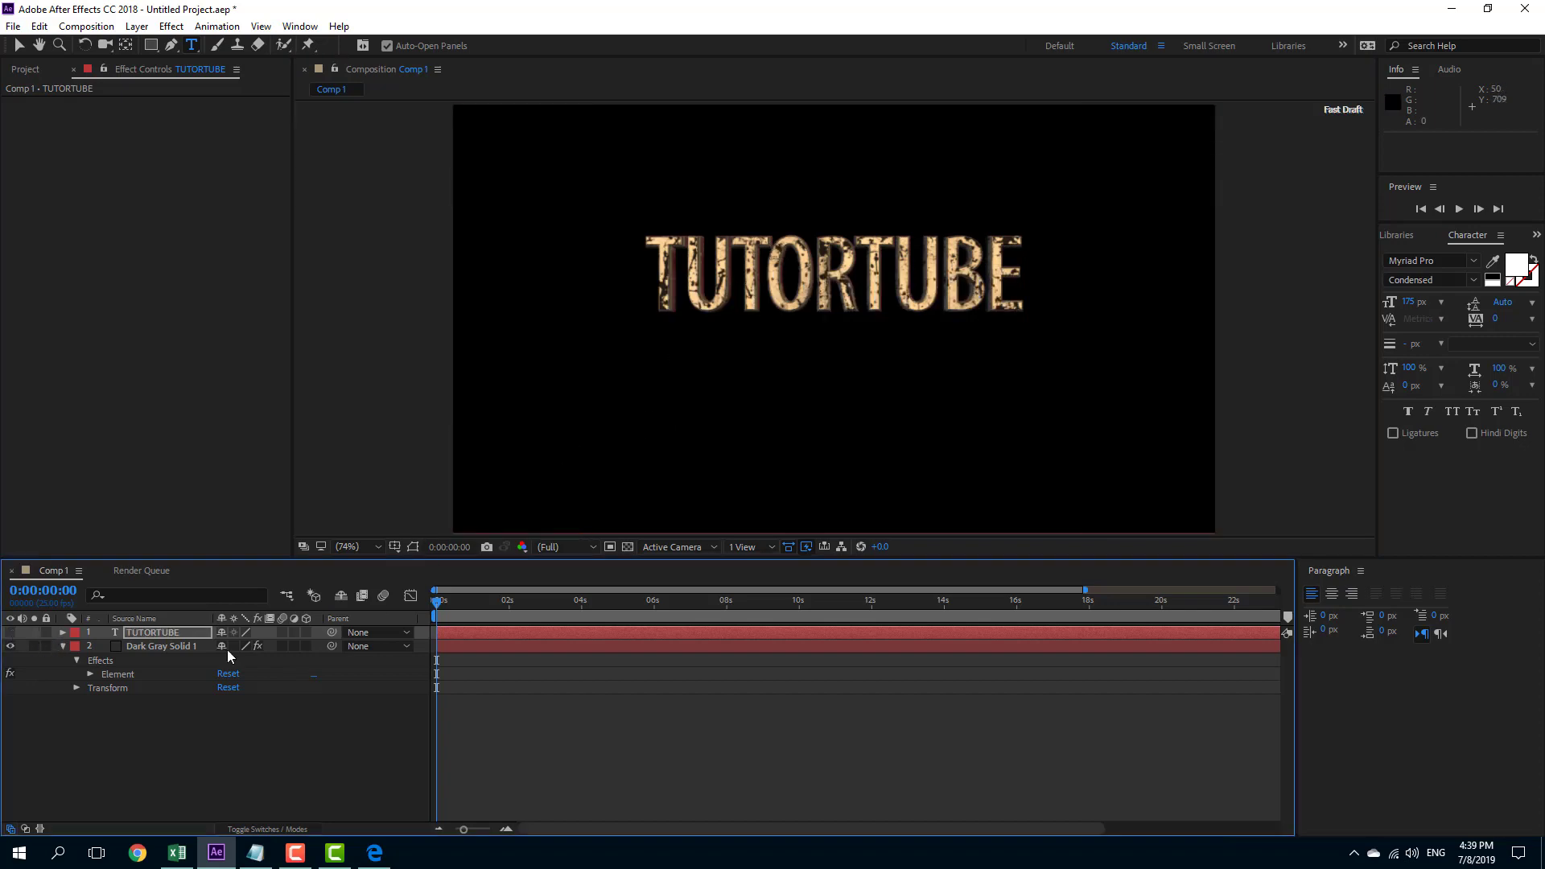
# Add a new Camera 1 layer to Comp 1 with default settings.
pyautogui.click(170, 647)
pyautogui.rightClick(234, 739)
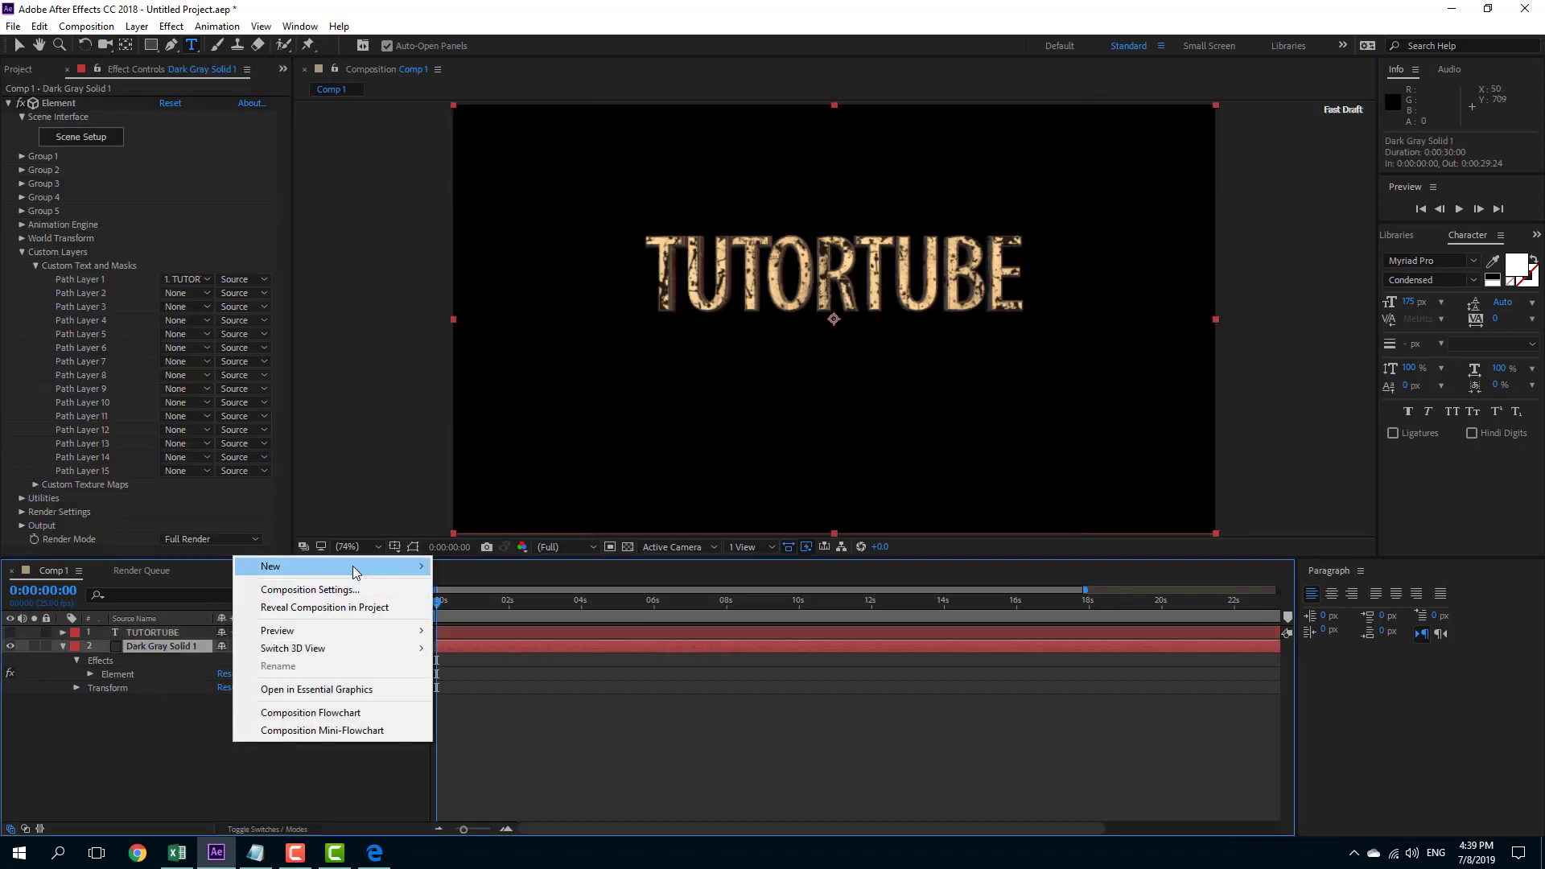
pyautogui.moveTo(355, 572)
pyautogui.click(524, 641)
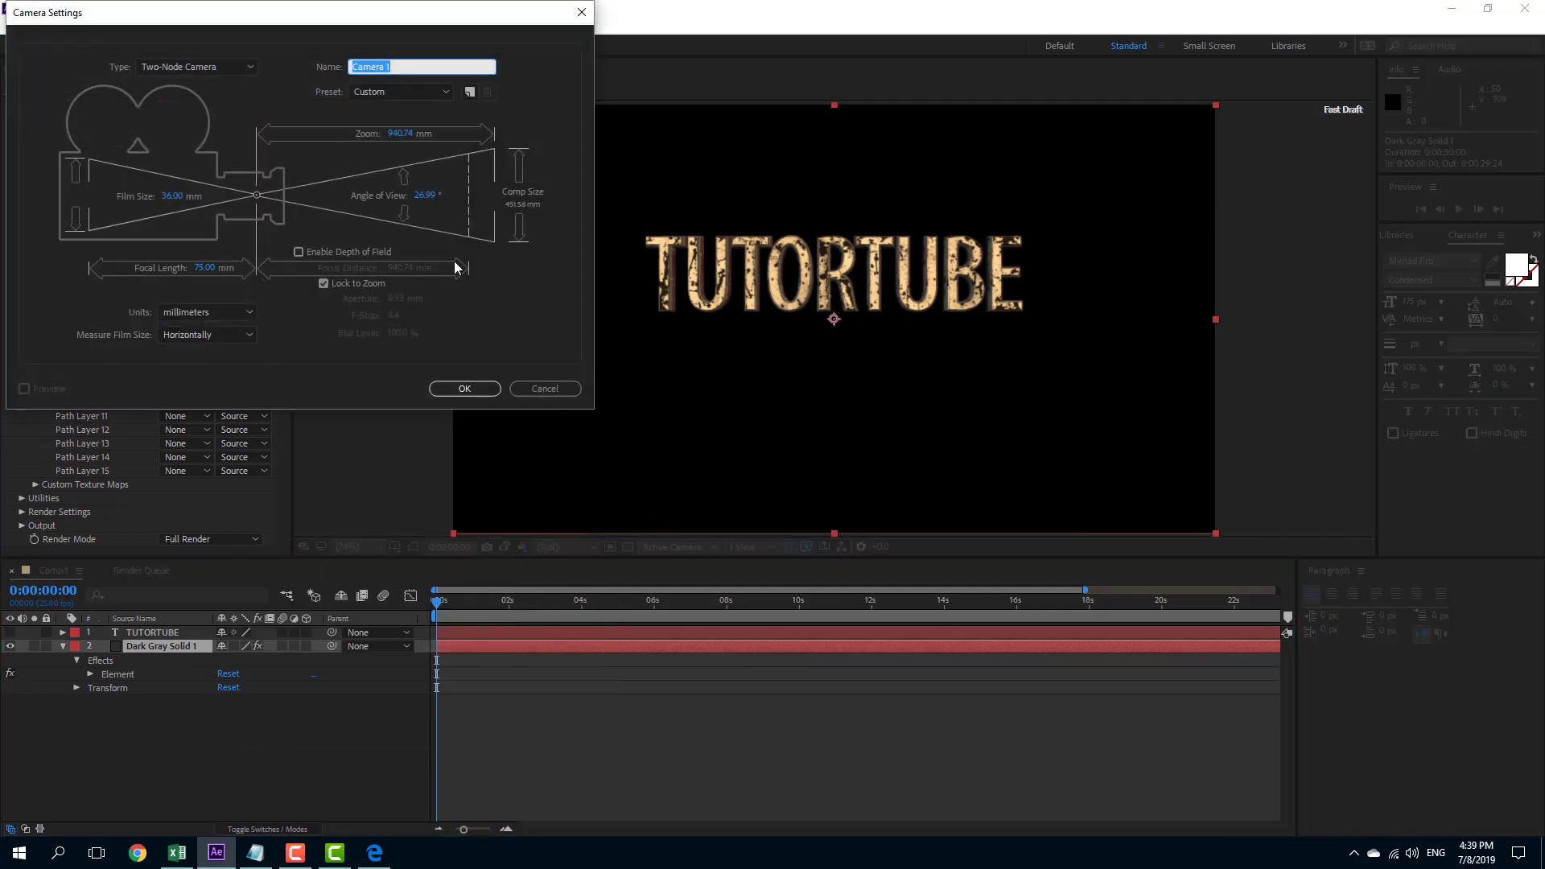
pyautogui.click(464, 388)
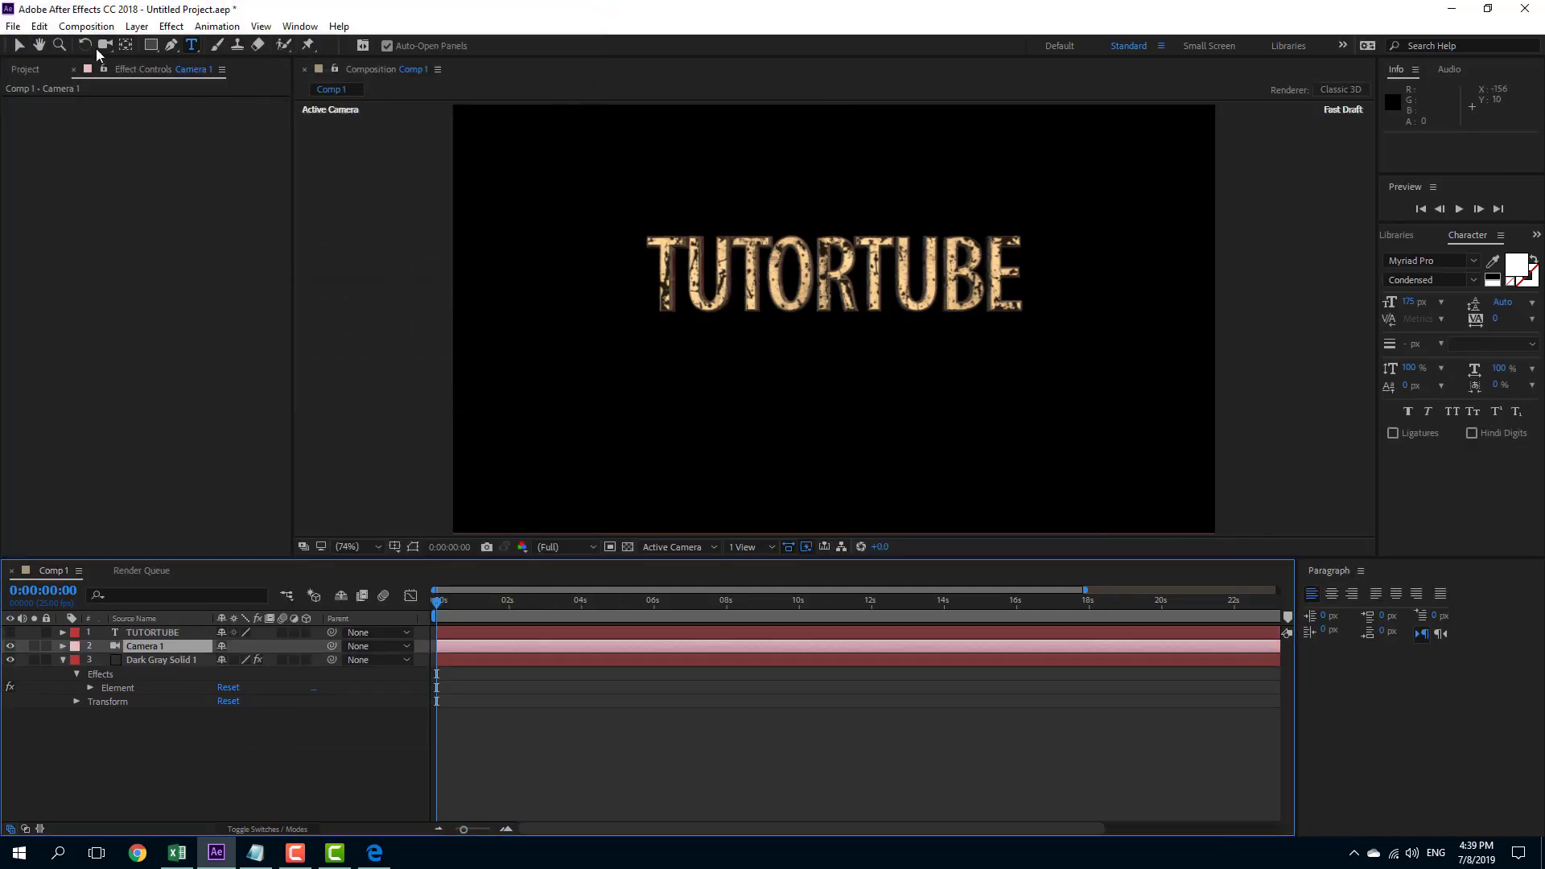
# Orbit Camera 1 with the Unified Camera Tool to an oblique view of TUTORTUBE.
pyautogui.moveTo(113, 47); pyautogui.dragTo(141, 58)
pyautogui.moveTo(720, 274); pyautogui.dragTo(914, 360)
pyautogui.moveTo(823, 294); pyautogui.dragTo(859, 302)
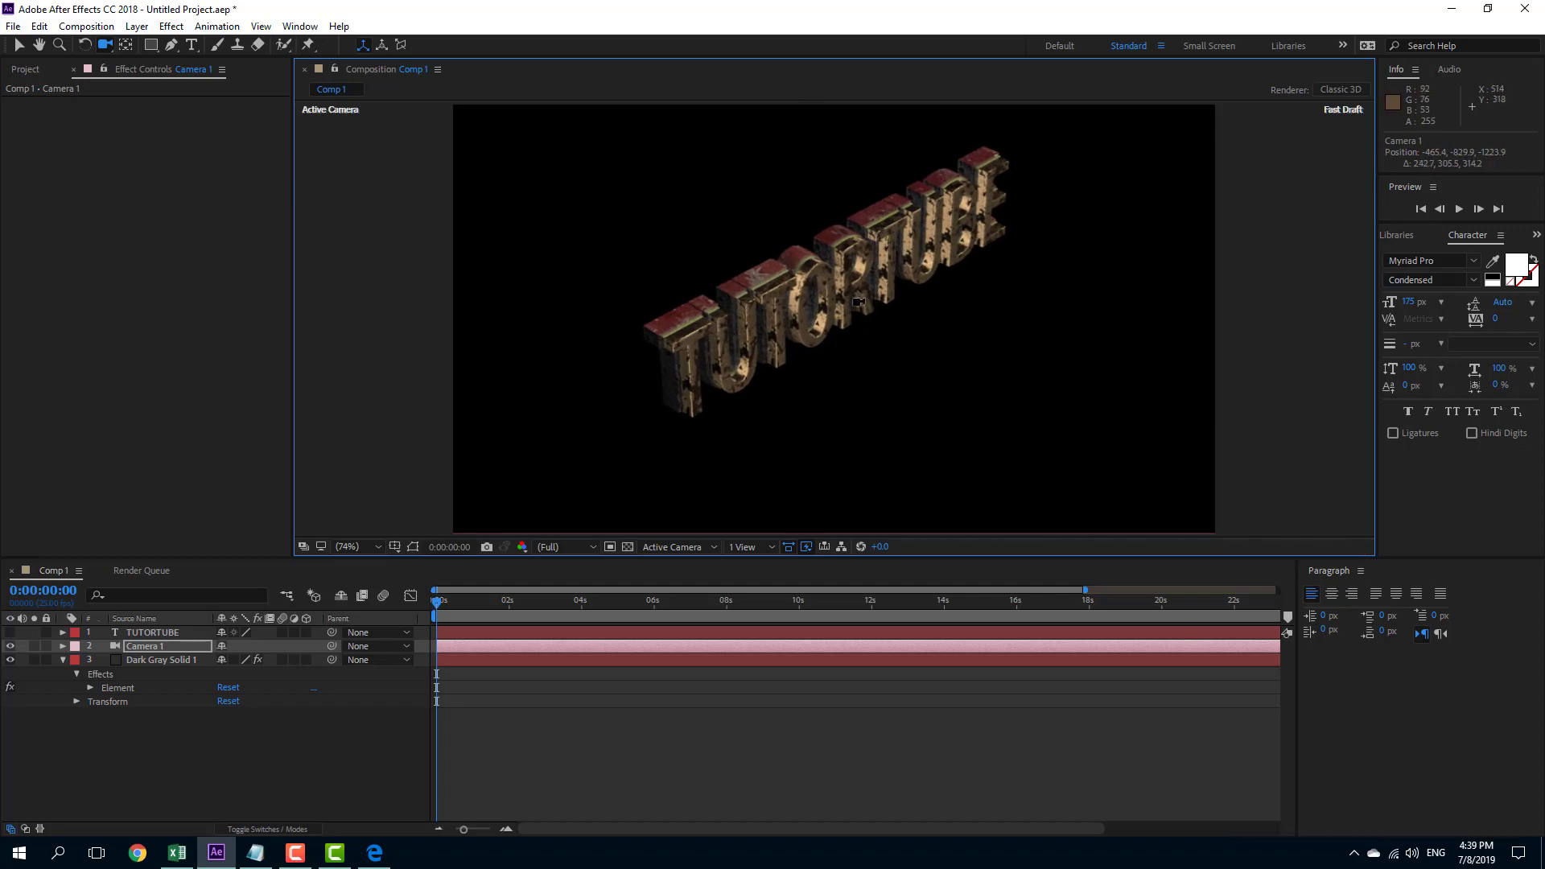
pyautogui.moveTo(833, 186); pyautogui.dragTo(824, 224)
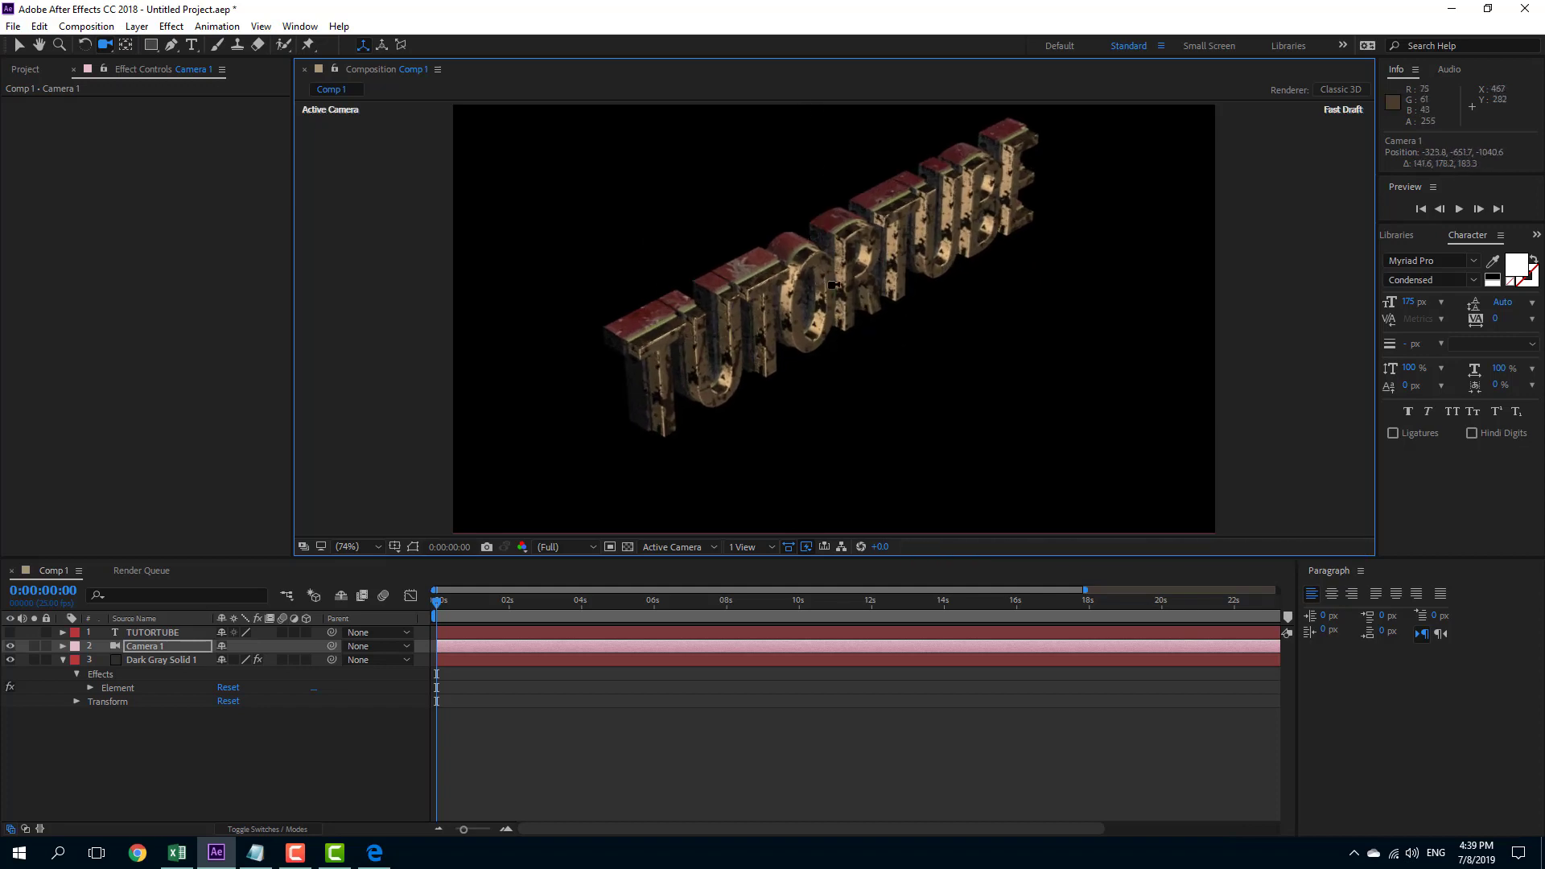
pyautogui.moveTo(870, 270); pyautogui.dragTo(882, 369)
pyautogui.moveTo(767, 284); pyautogui.dragTo(945, 339)
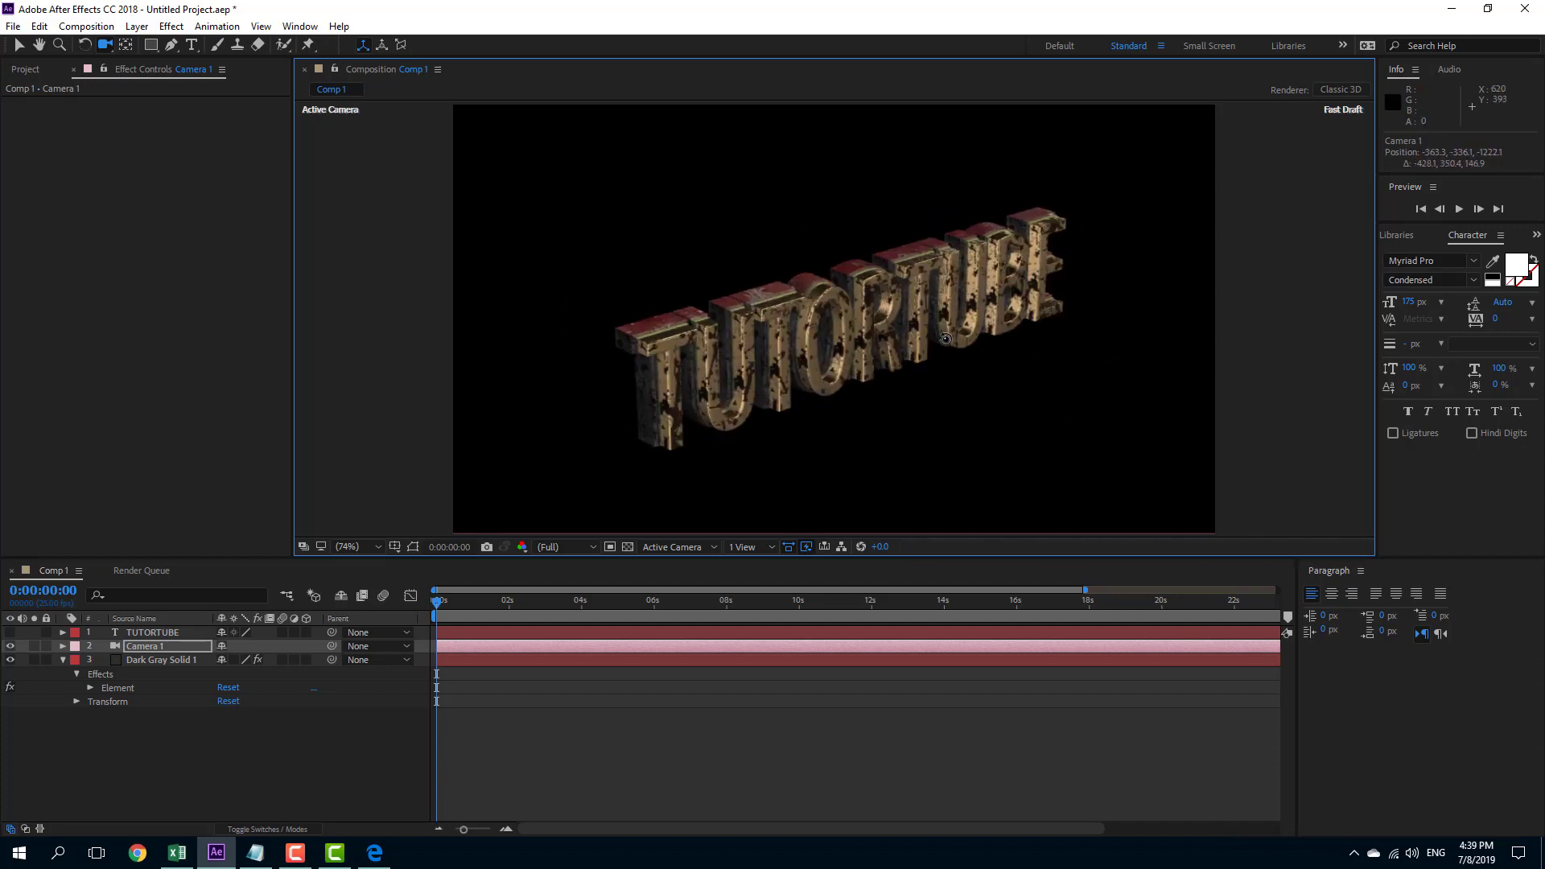